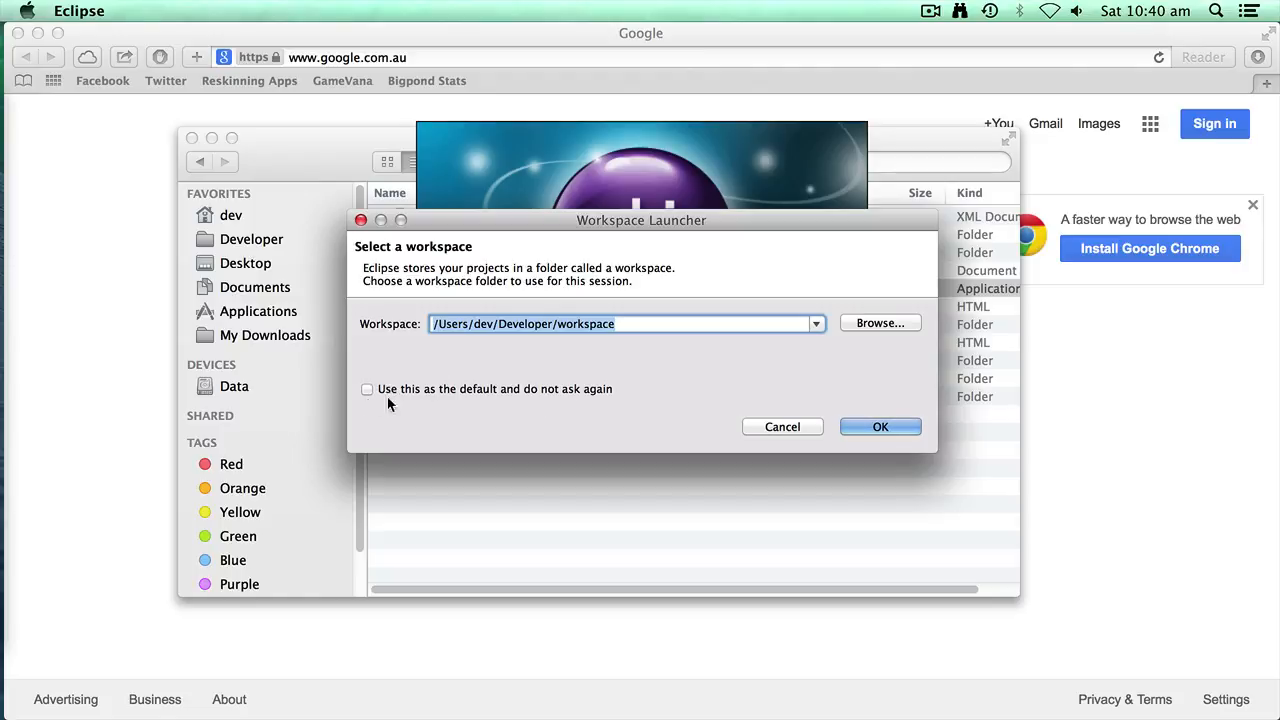
- Open the workspace /Users/dev/Developer/workspace and review the Android SDK location and targets in the preferences without changing them
{"action": "left_click", "coordinate": [869, 424]}
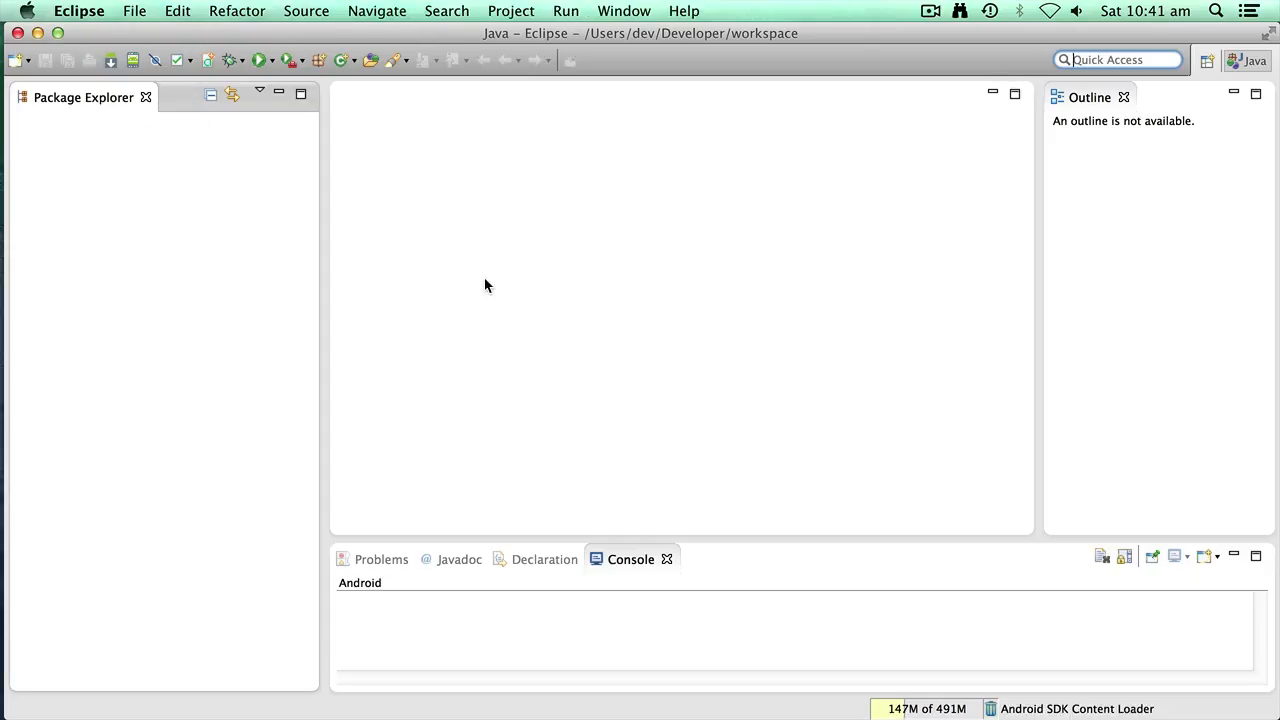
{"action": "left_click", "coordinate": [88, 12]}
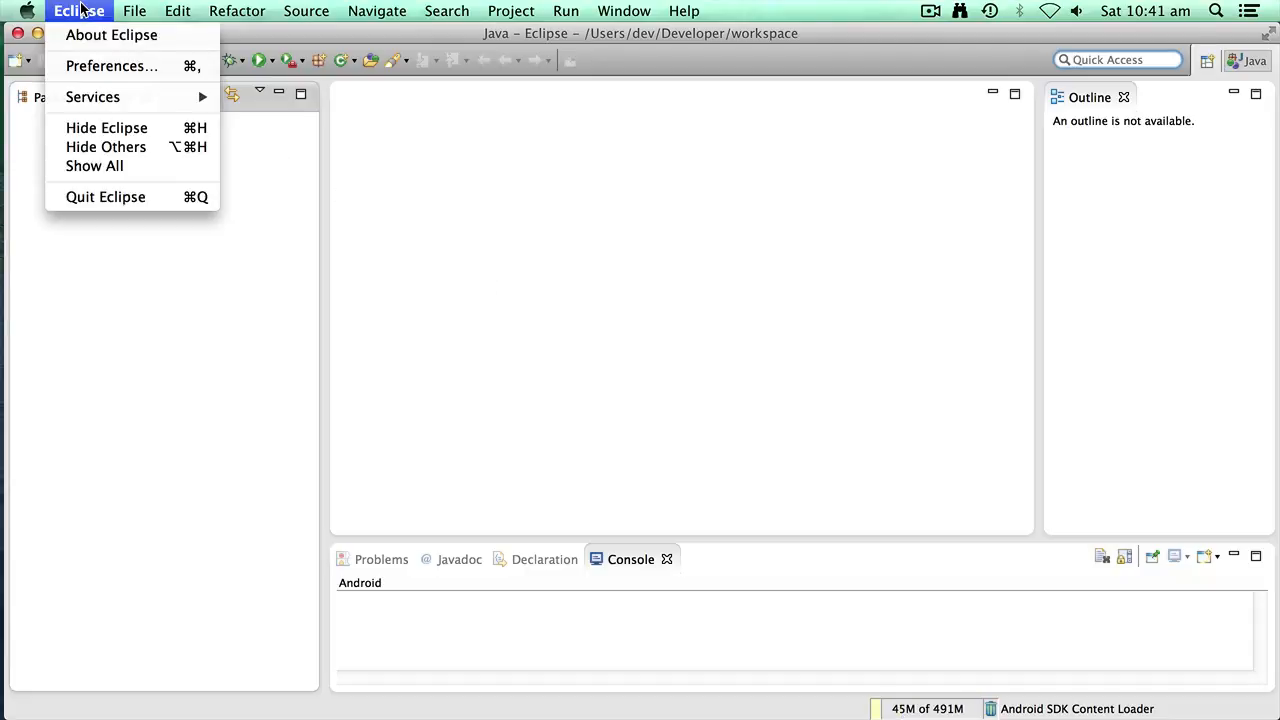
{"action": "left_click", "coordinate": [73, 64]}
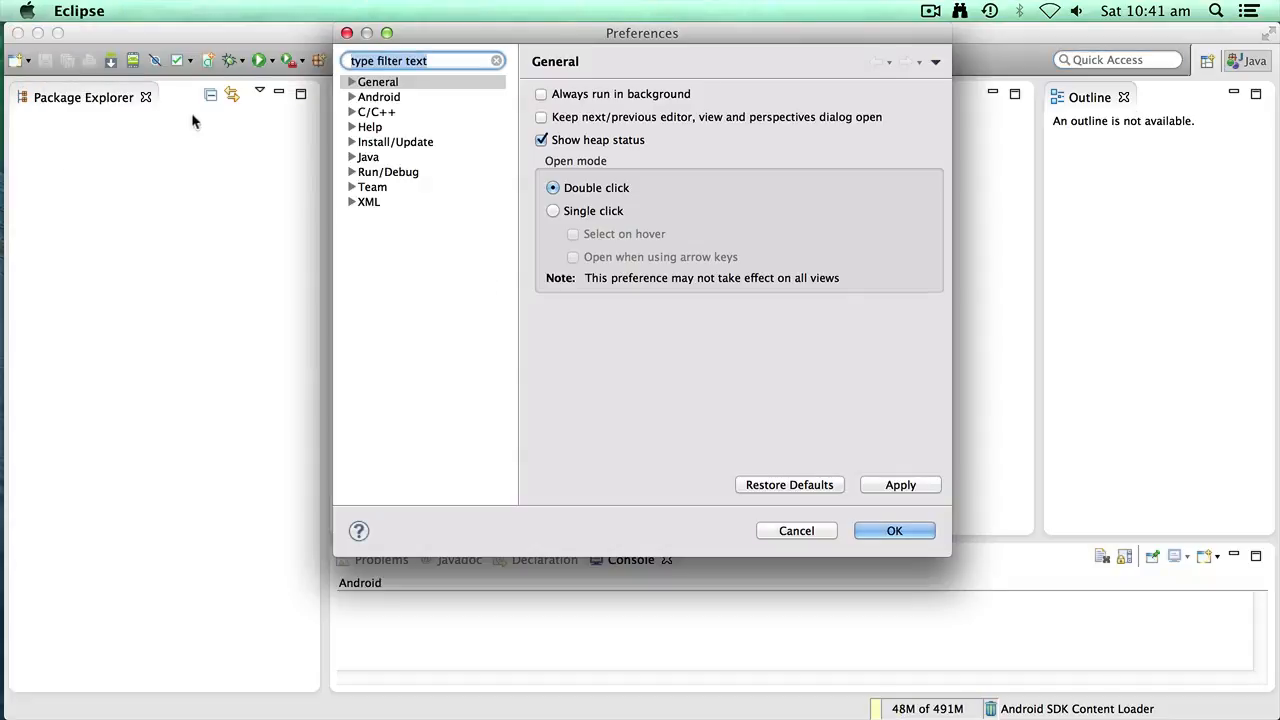
{"action": "left_click", "coordinate": [385, 97]}
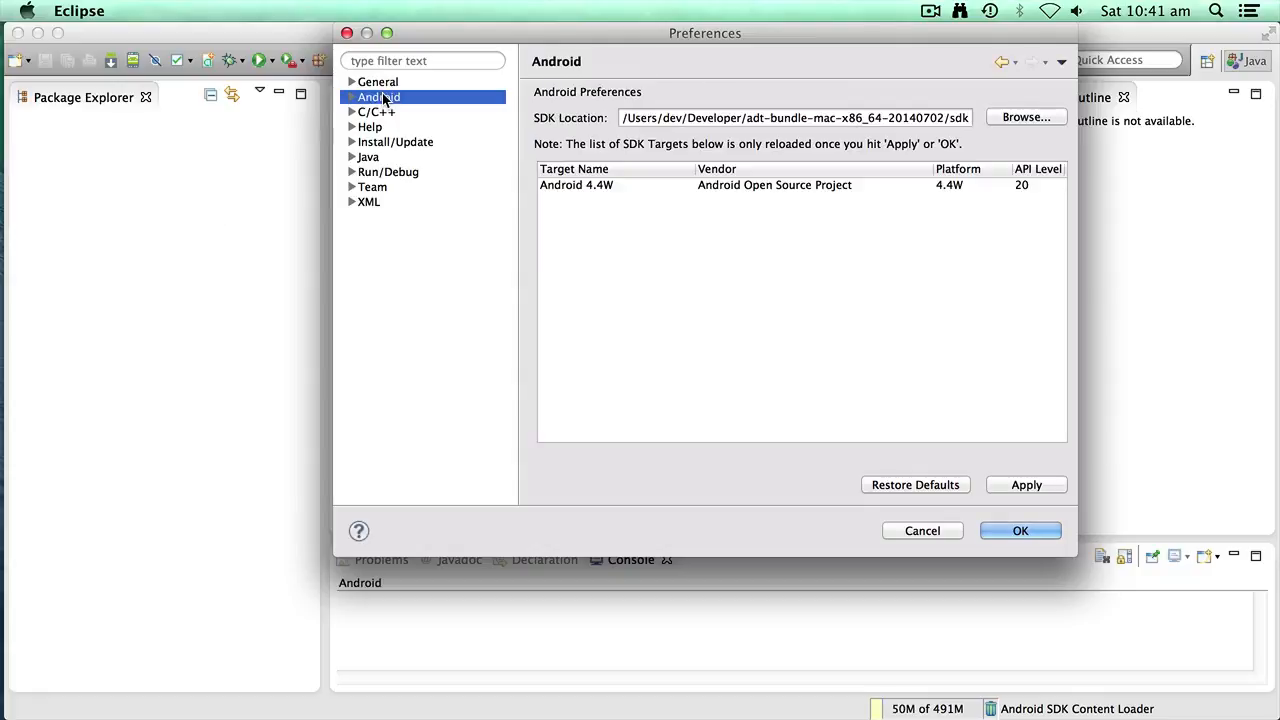
{"action": "left_click", "coordinate": [353, 98]}
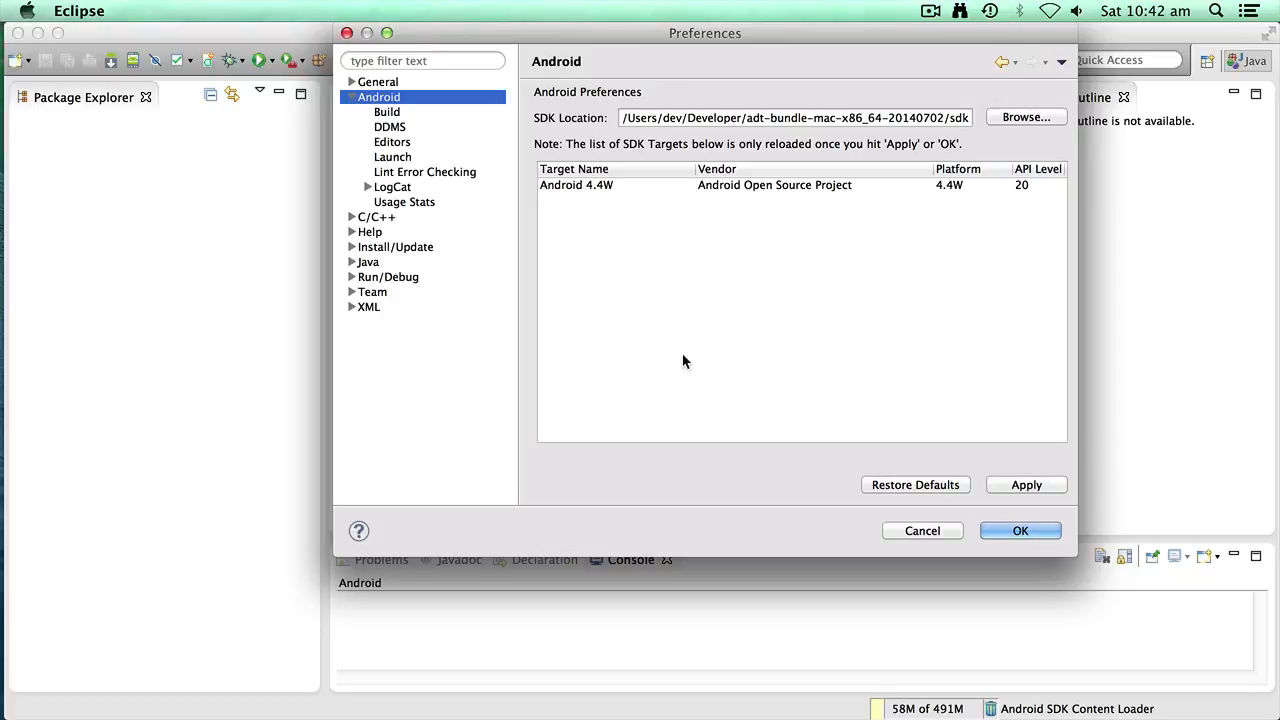
{"action": "left_click", "coordinate": [906, 531]}
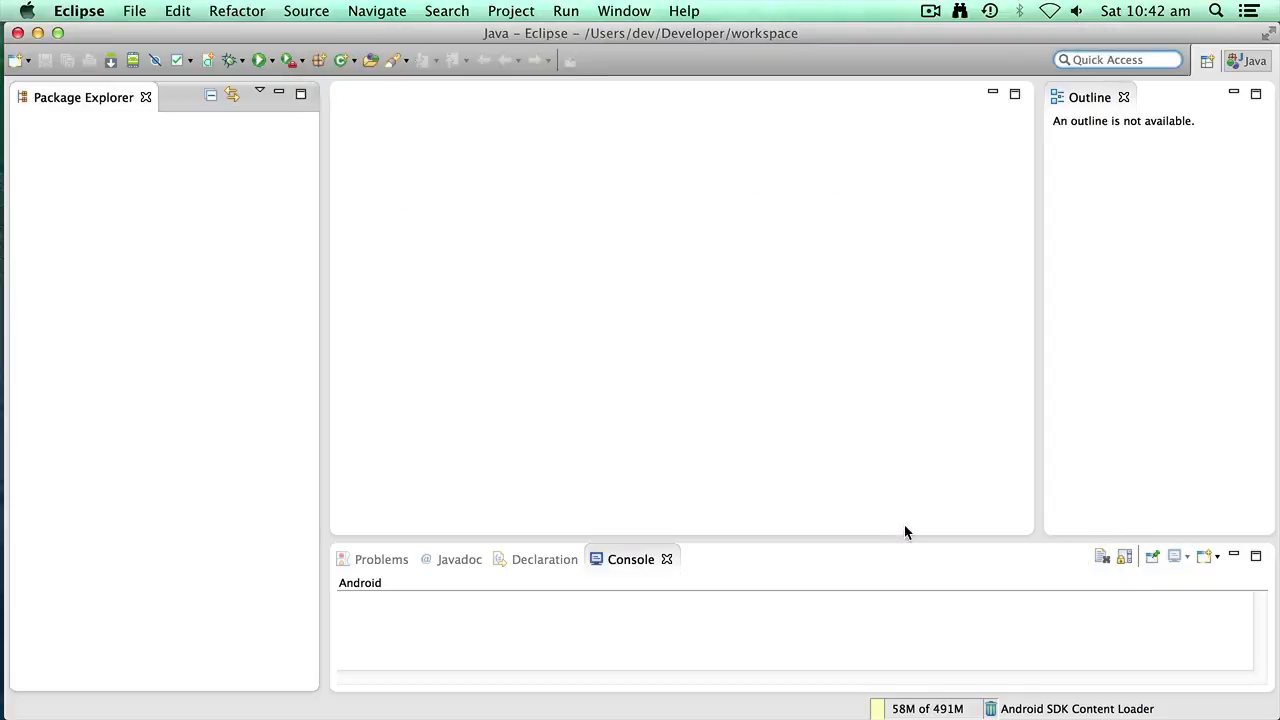
- Open the Android SDK Manager and look through the available packages from Tools to Extras
{"action": "left_click", "coordinate": [614, 12]}
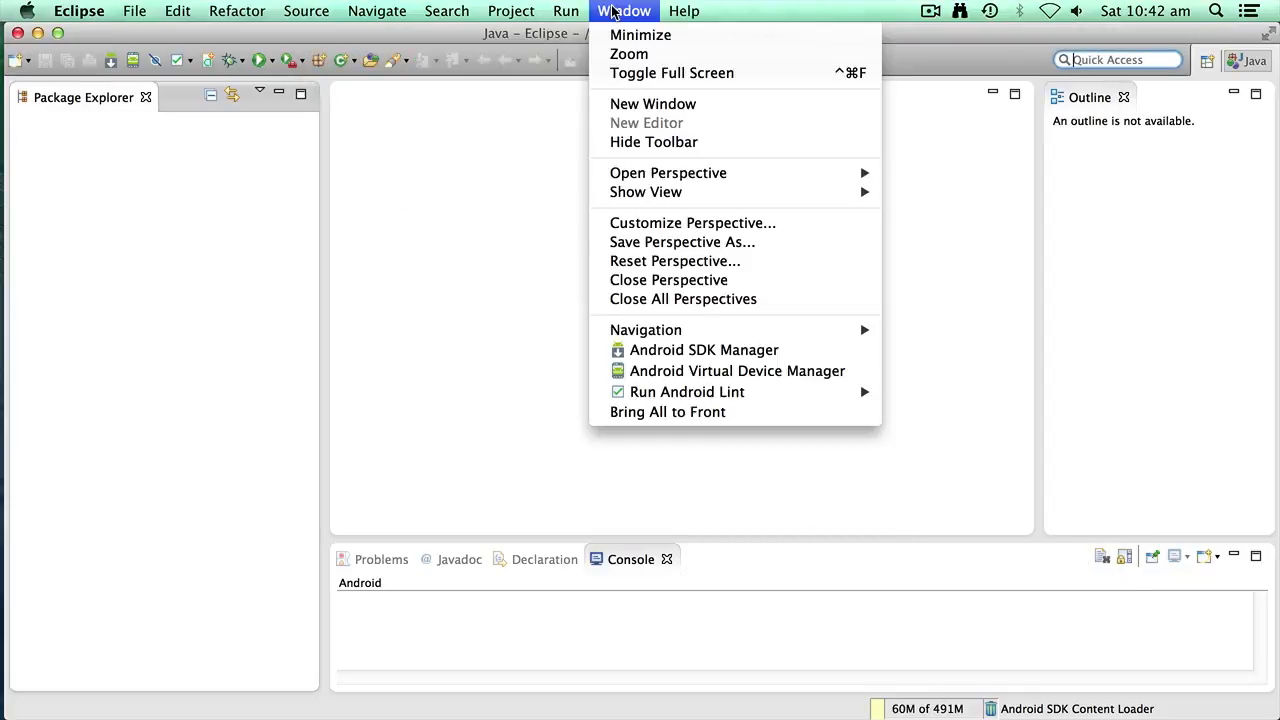
{"action": "left_click", "coordinate": [674, 356]}
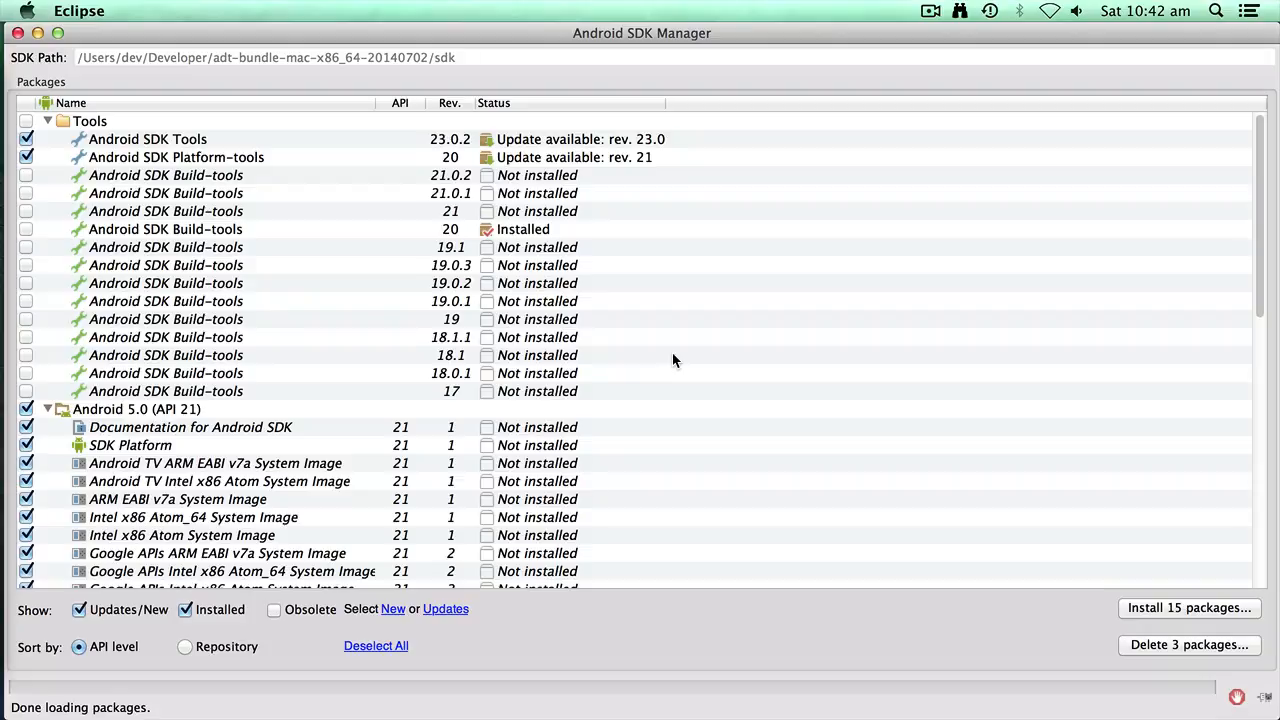
{"action": "scroll", "coordinate": [673, 360], "scroll_direction": "down", "scroll_amount": 15}
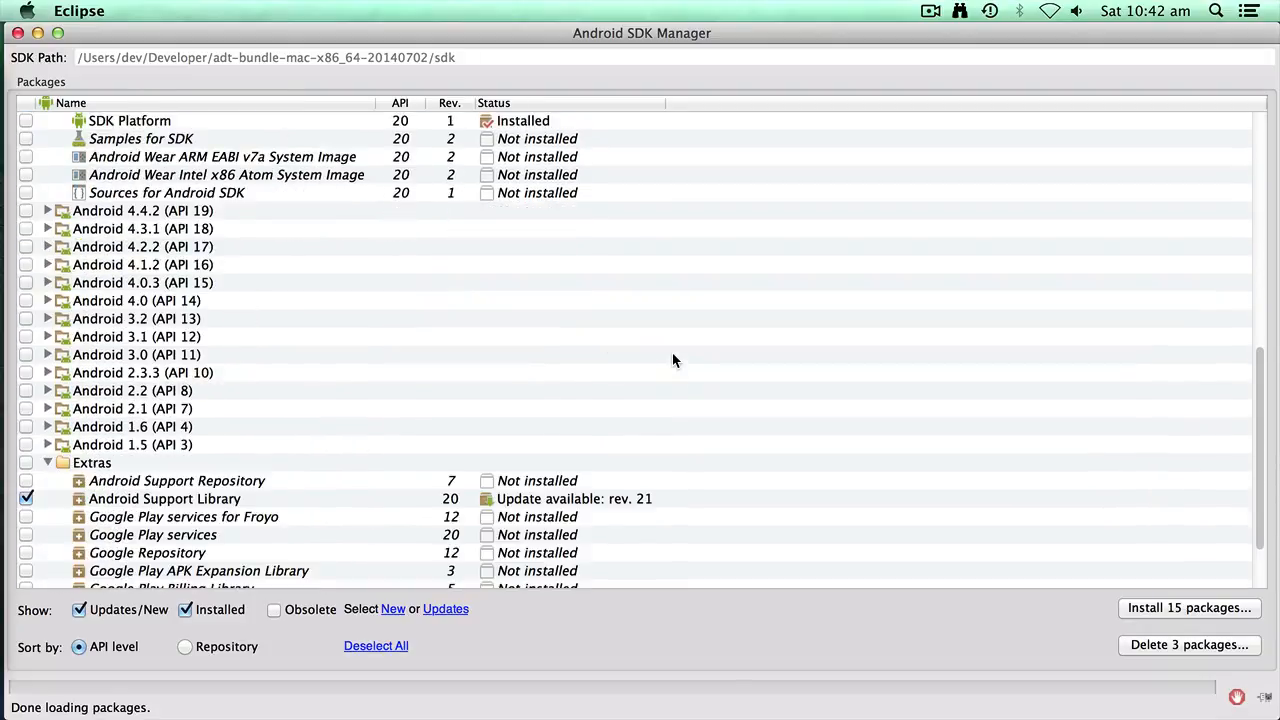
{"action": "scroll", "coordinate": [672, 360], "scroll_direction": "down", "scroll_amount": 3}
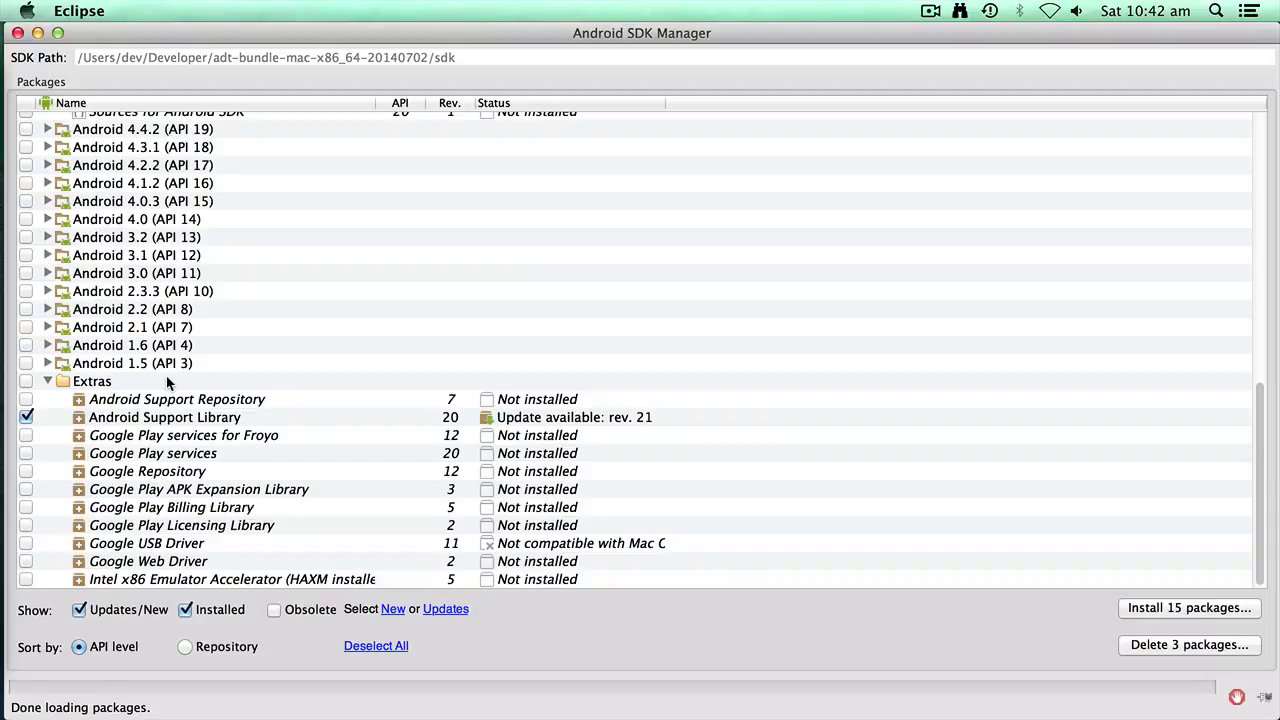
{"action": "scroll", "coordinate": [167, 383], "scroll_direction": "up", "scroll_amount": 10}
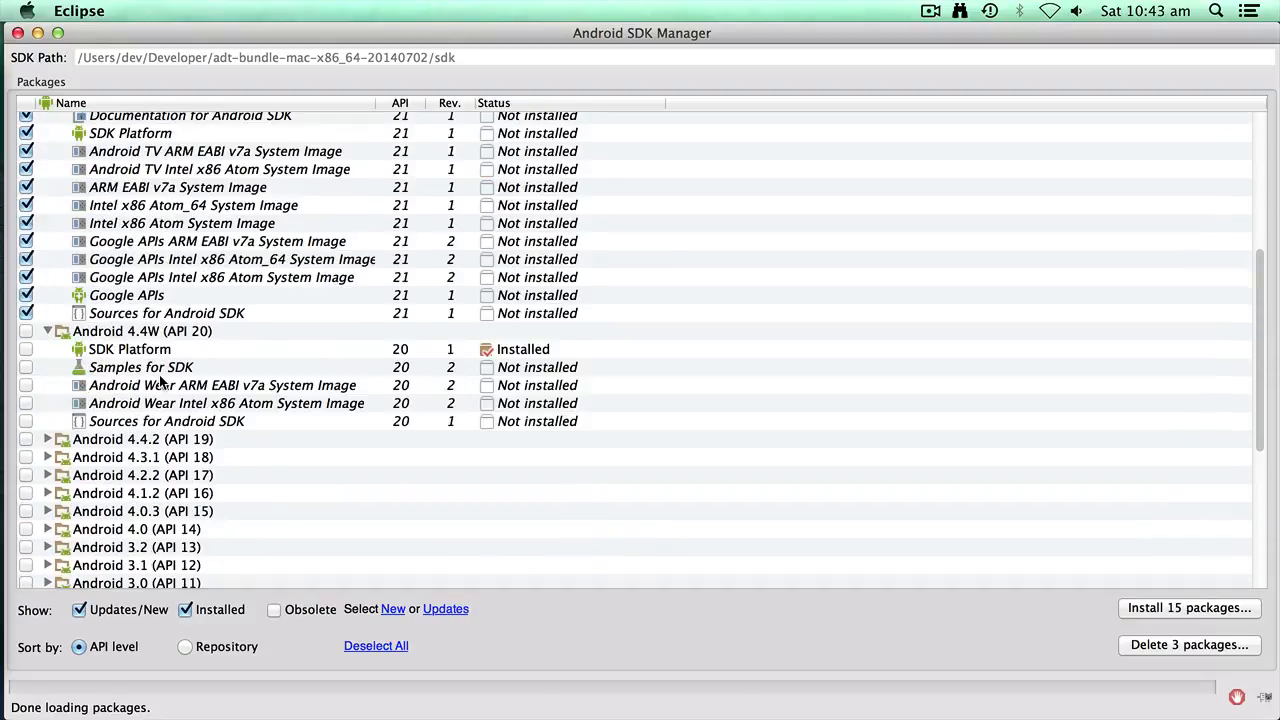
{"action": "scroll", "coordinate": [160, 381], "scroll_direction": "up", "scroll_amount": 5}
{"action": "scroll", "coordinate": [160, 381], "scroll_direction": "up", "scroll_amount": 1}
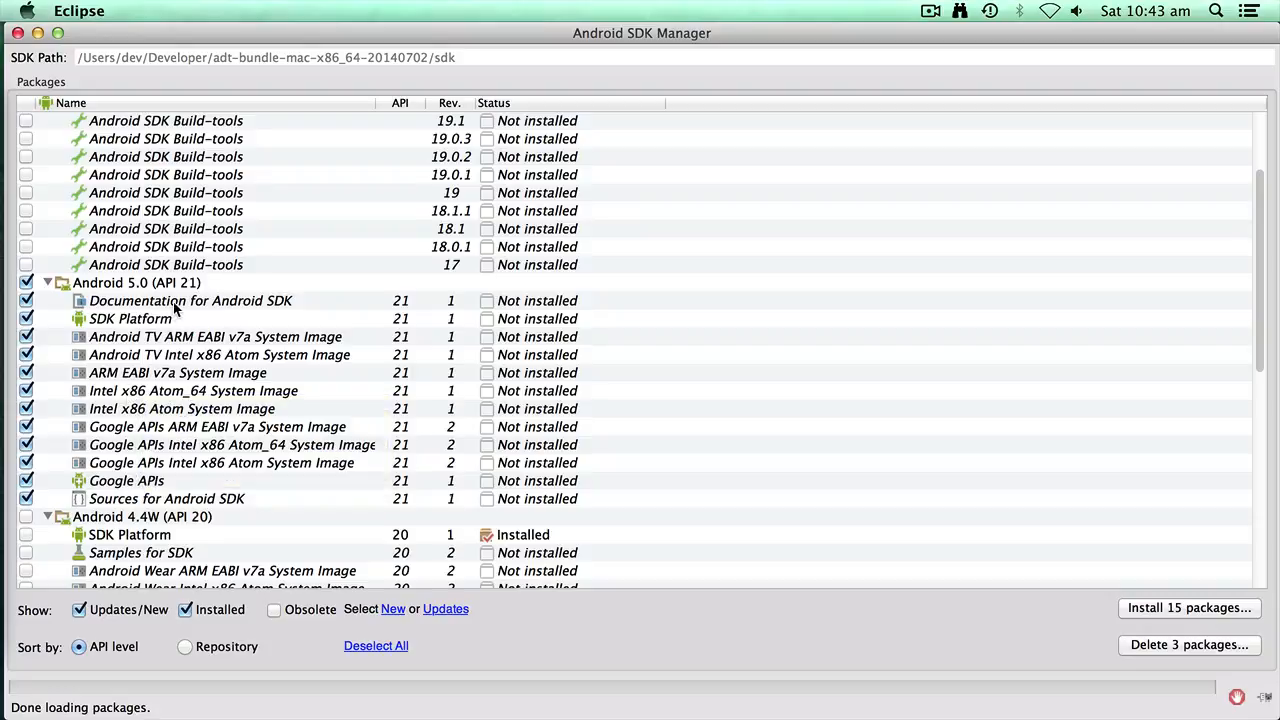
- Deselect both Android TV images, the ARM EABI v7a and Google APIs ARM EABI v7a system images, and the SDK sources under Android 5.0 (API 21)
{"action": "mouse_move", "coordinate": [174, 308]}
{"action": "mouse_move", "coordinate": [119, 322]}
{"action": "left_click", "coordinate": [26, 337]}
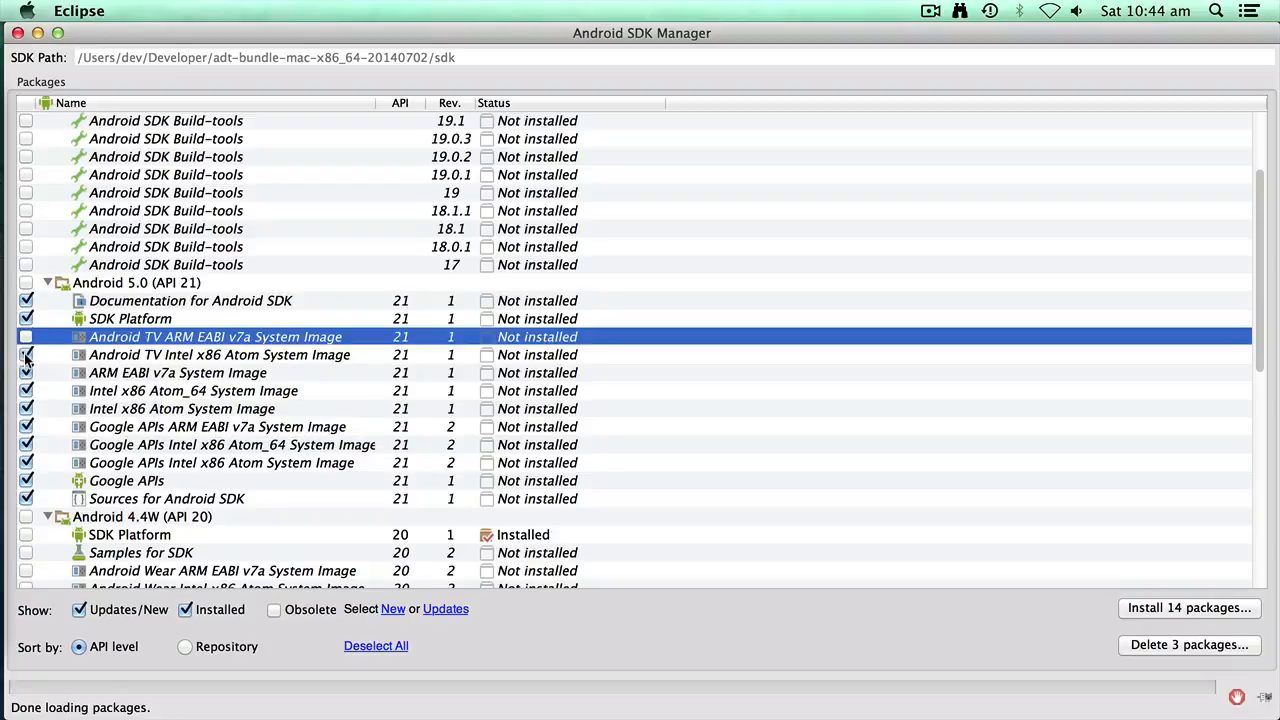
{"action": "left_click", "coordinate": [26, 355]}
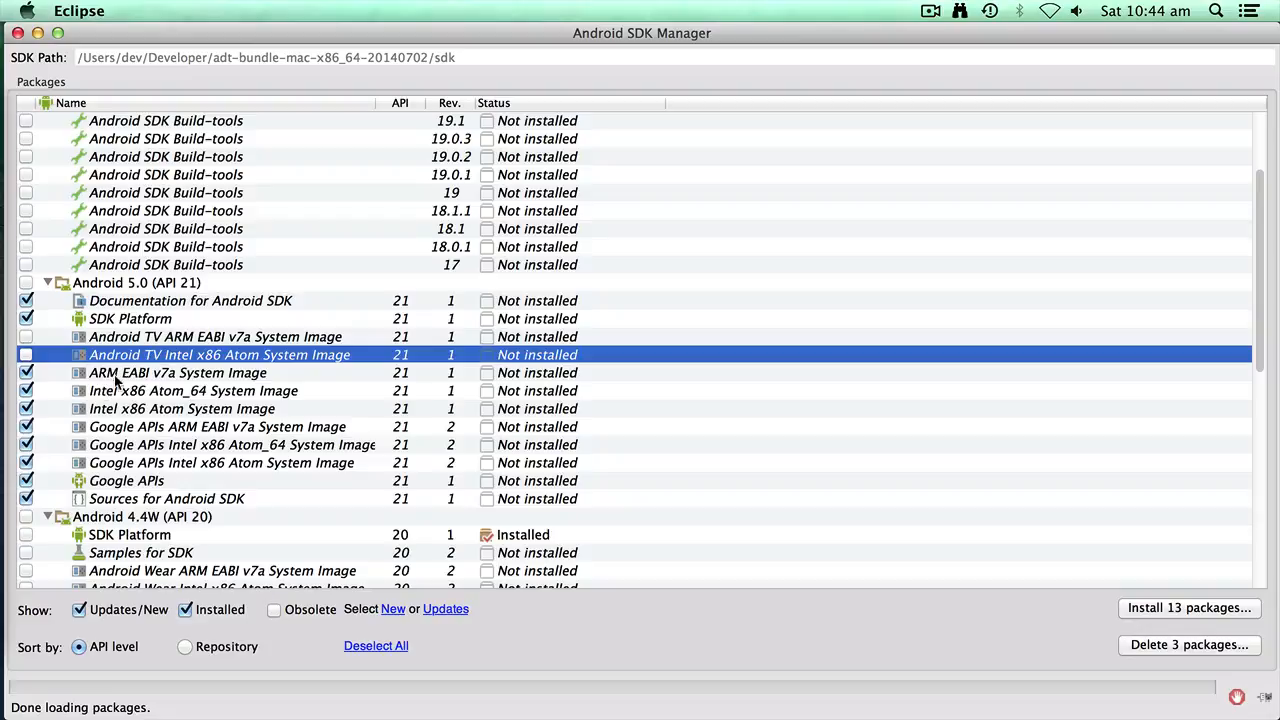
{"action": "mouse_move", "coordinate": [106, 418]}
{"action": "left_click", "coordinate": [27, 373]}
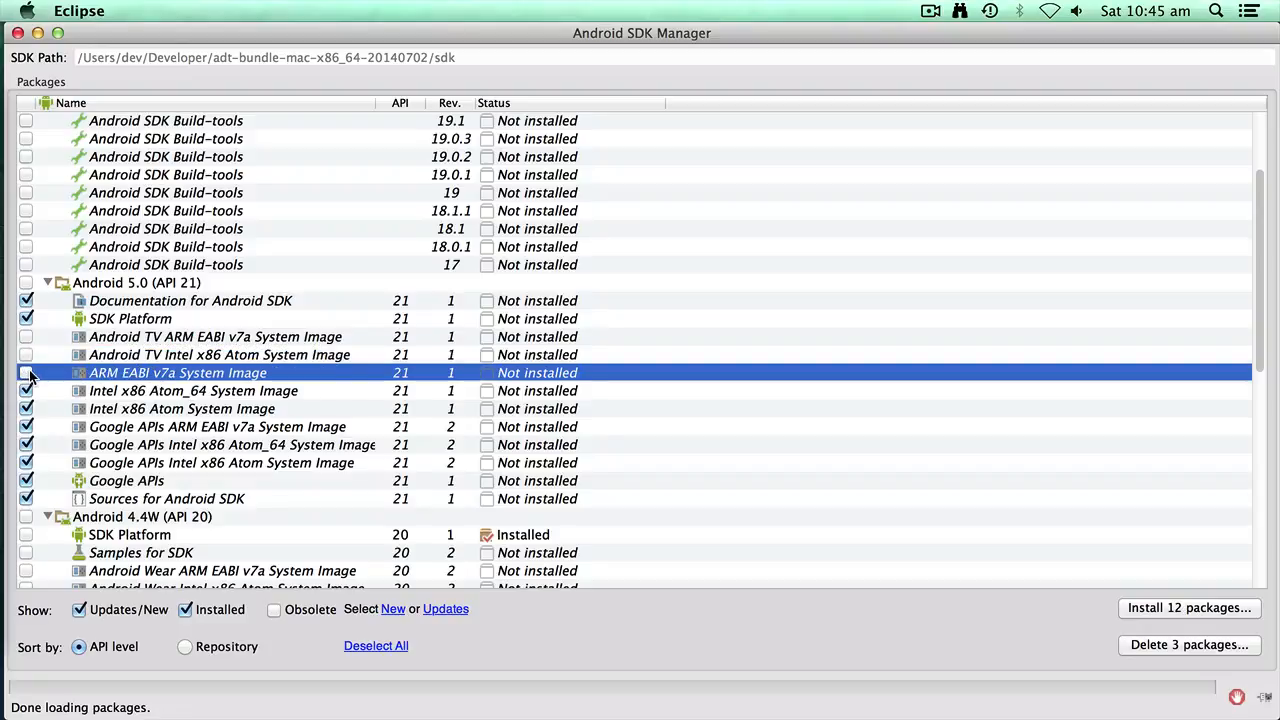
{"action": "left_click", "coordinate": [26, 427]}
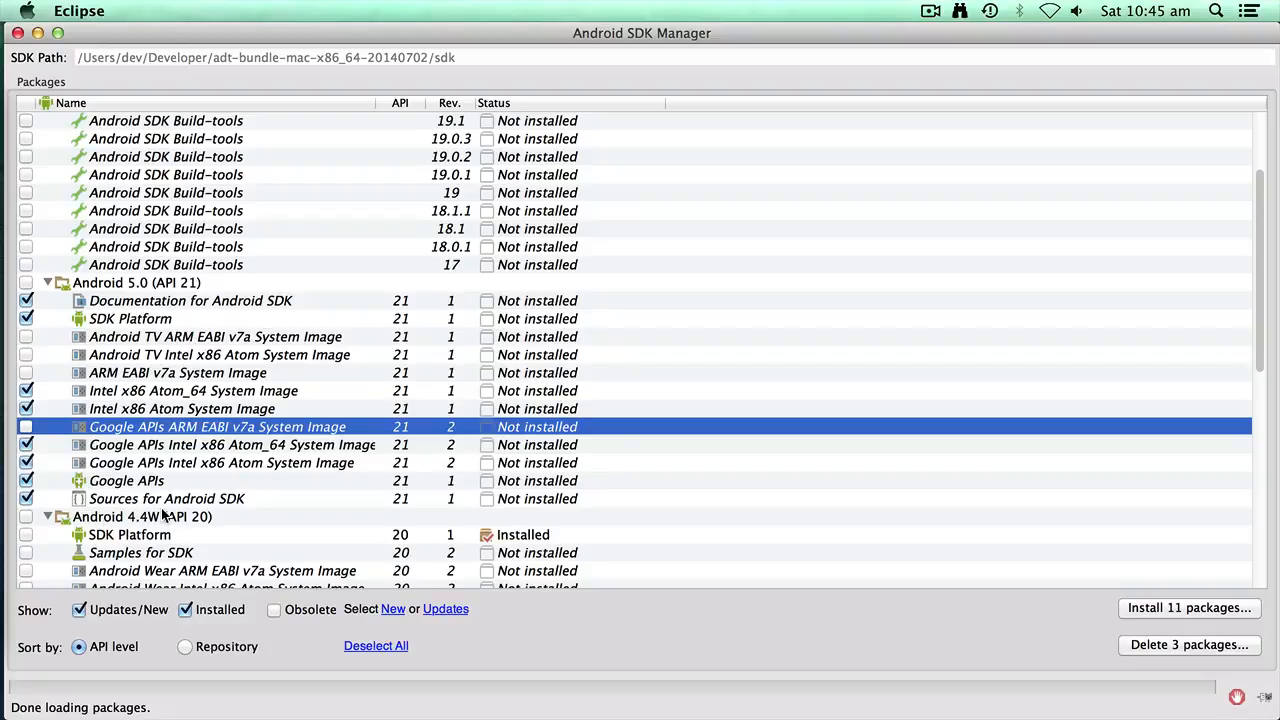
{"action": "left_click", "coordinate": [26, 499]}
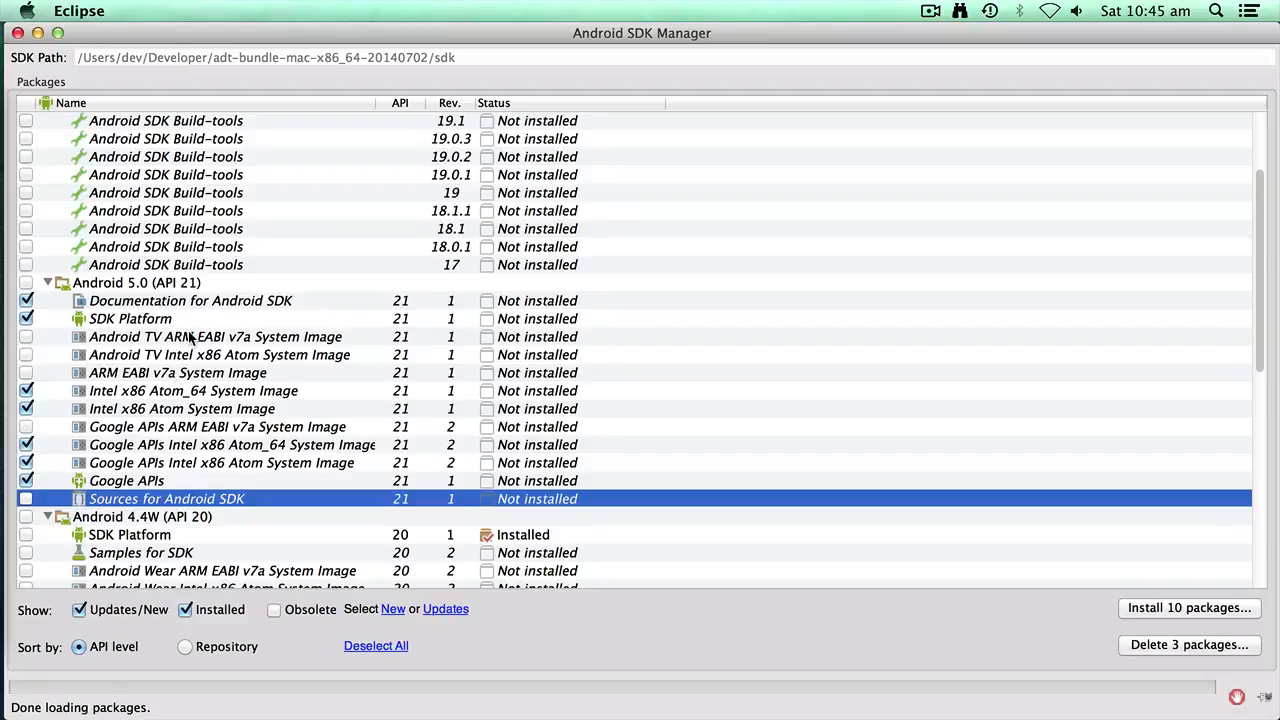
- Add Android SDK Build-tools revision 21 to the packages selected for installation
{"action": "scroll", "coordinate": [189, 338], "scroll_direction": "up", "scroll_amount": 5}
{"action": "scroll", "coordinate": [189, 338], "scroll_direction": "up", "scroll_amount": 2}
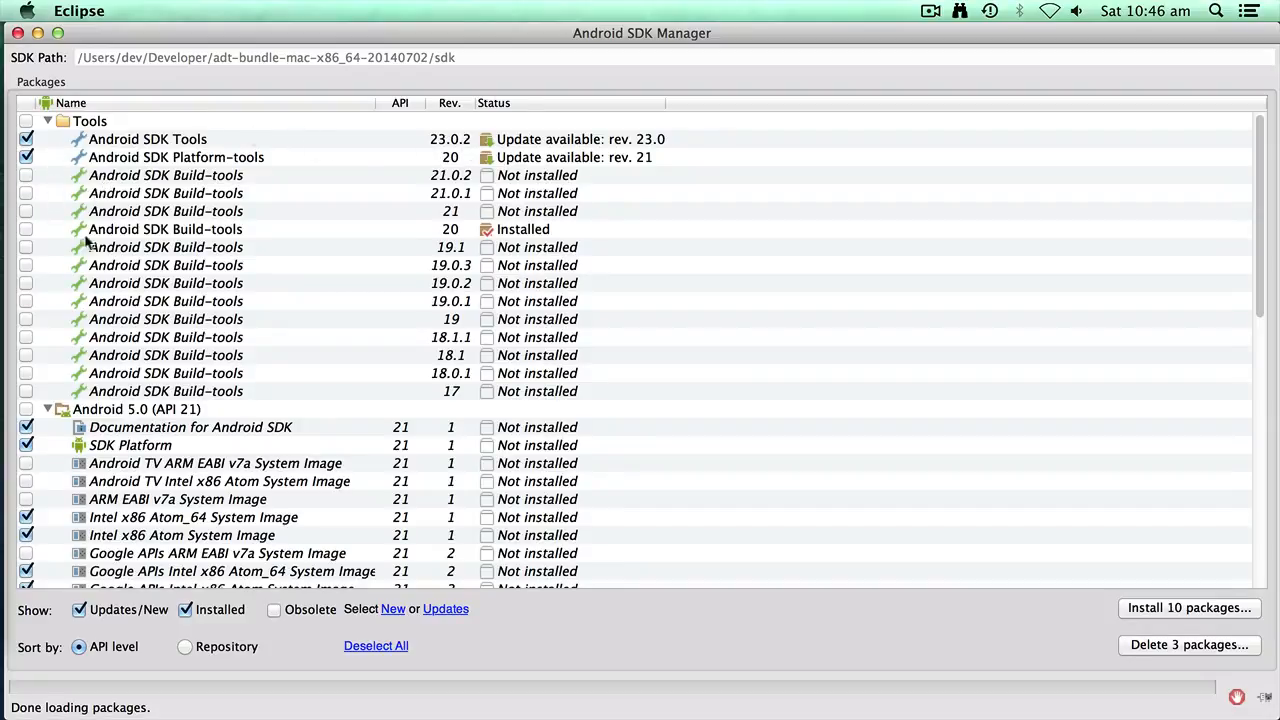
{"action": "mouse_move", "coordinate": [131, 337]}
{"action": "left_click", "coordinate": [25, 212]}
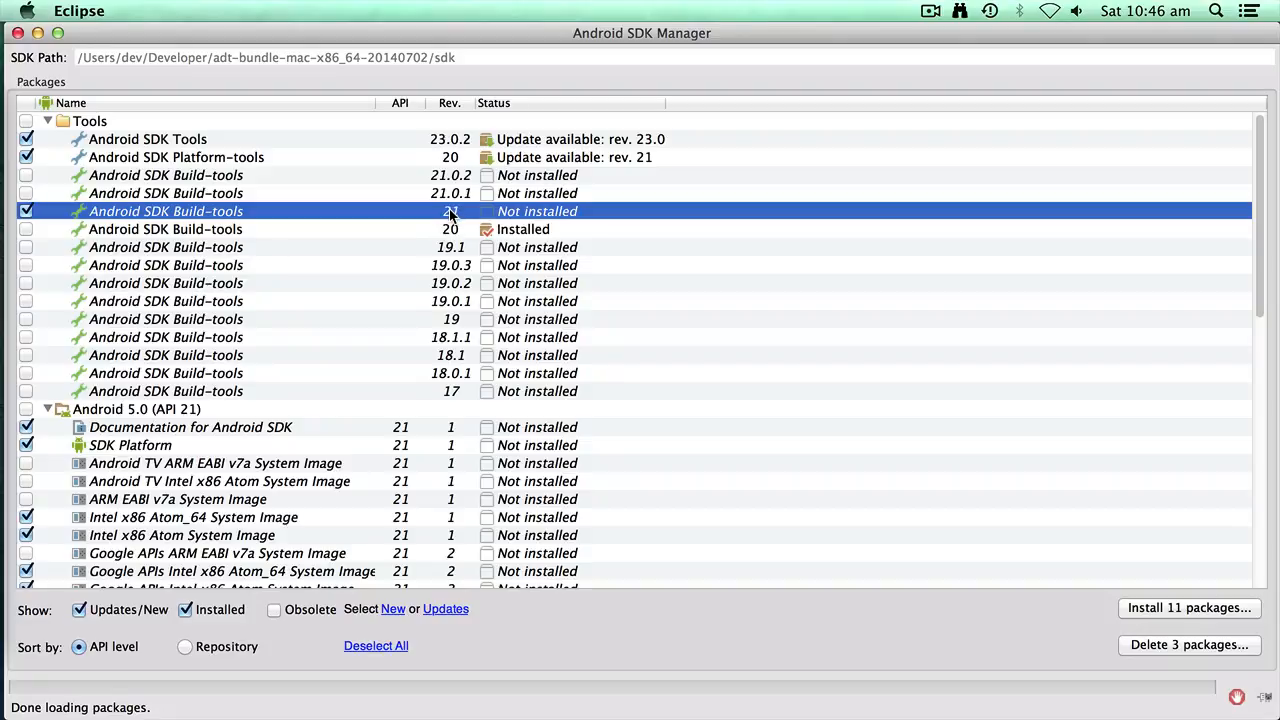
{"action": "mouse_move", "coordinate": [450, 215]}
- Check that Android Support Library is selected under Extras, then accept the Android SDK License and install all selected packages
{"action": "scroll", "coordinate": [252, 362], "scroll_direction": "down", "scroll_amount": 5}
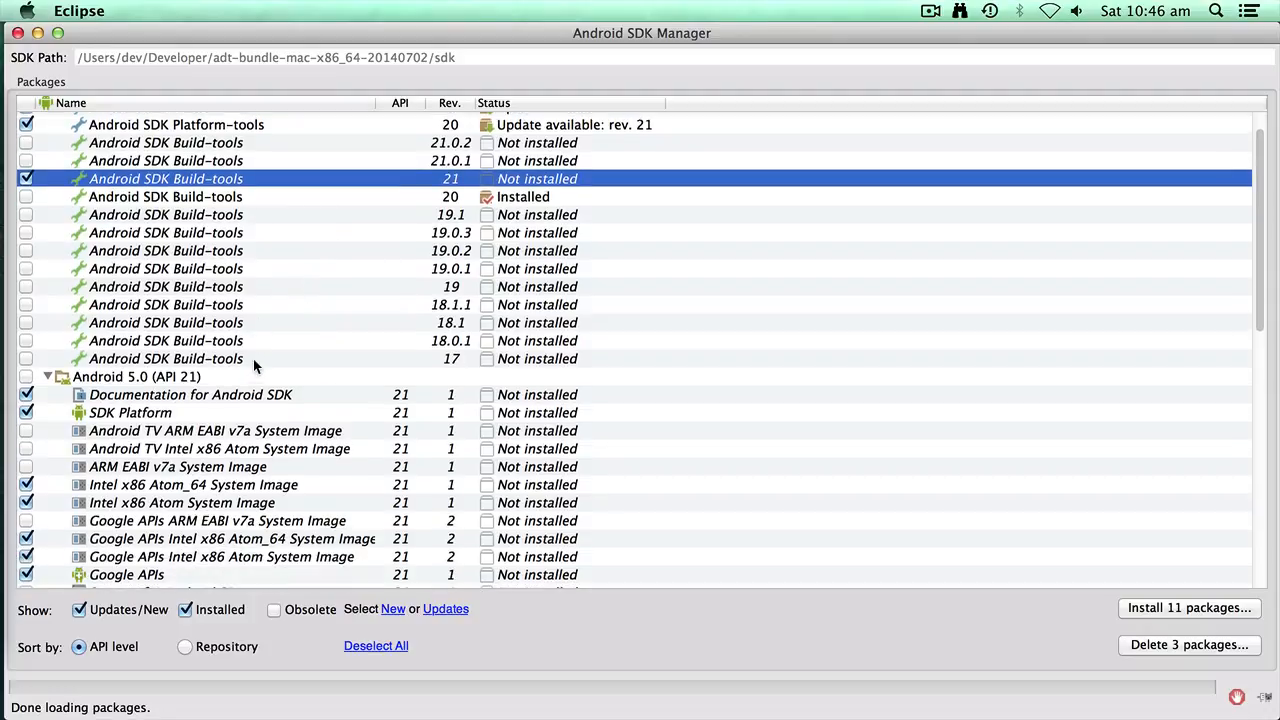
{"action": "scroll", "coordinate": [250, 366], "scroll_direction": "down", "scroll_amount": 15}
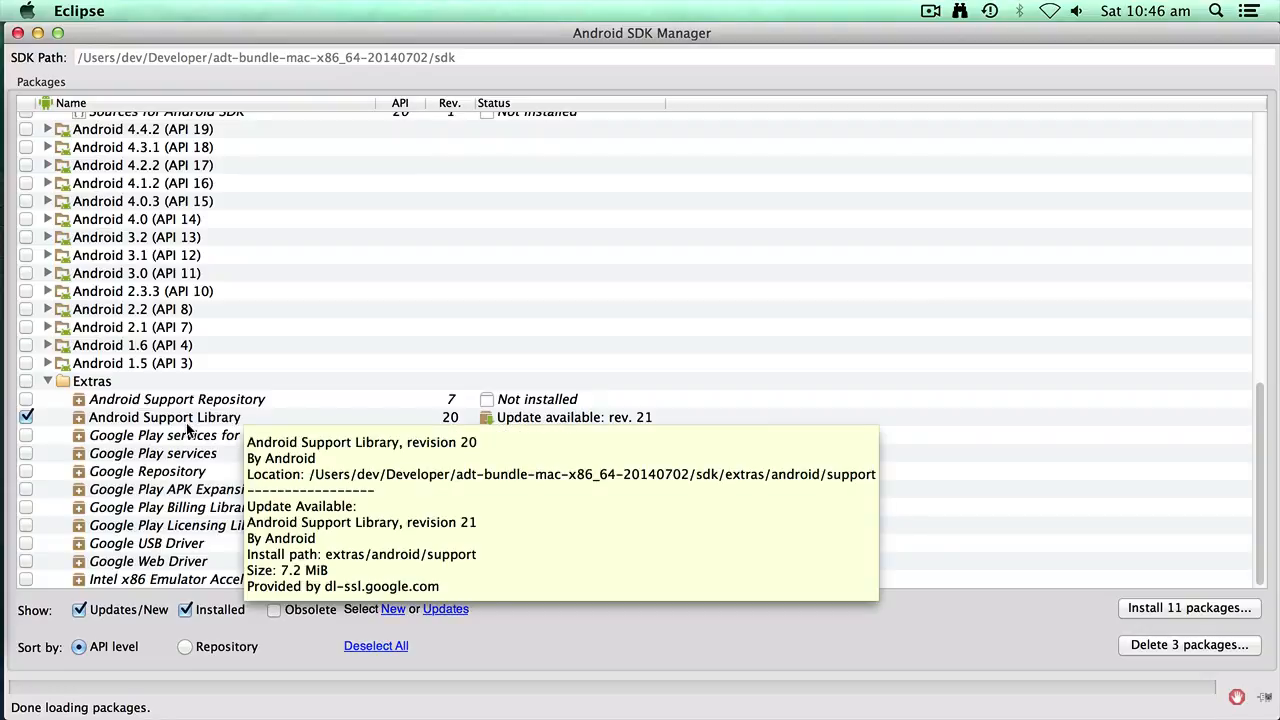
{"action": "mouse_move", "coordinate": [187, 426]}
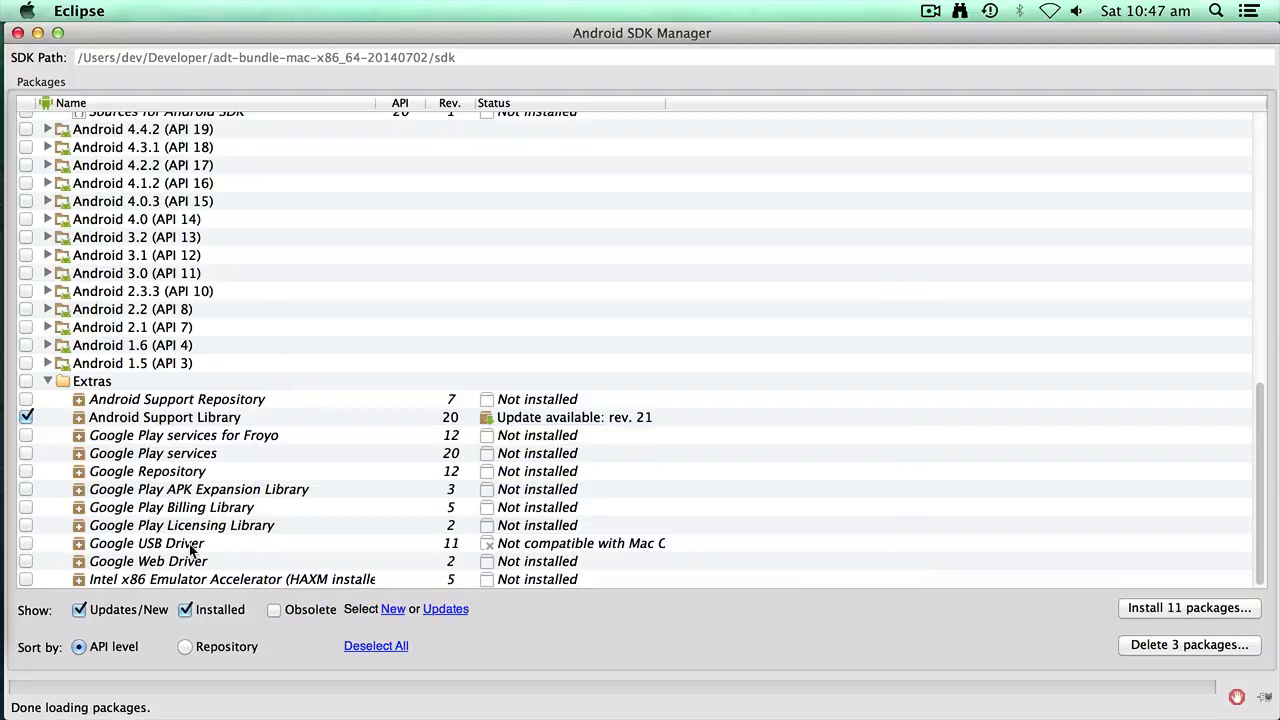
{"action": "left_click", "coordinate": [1128, 609]}
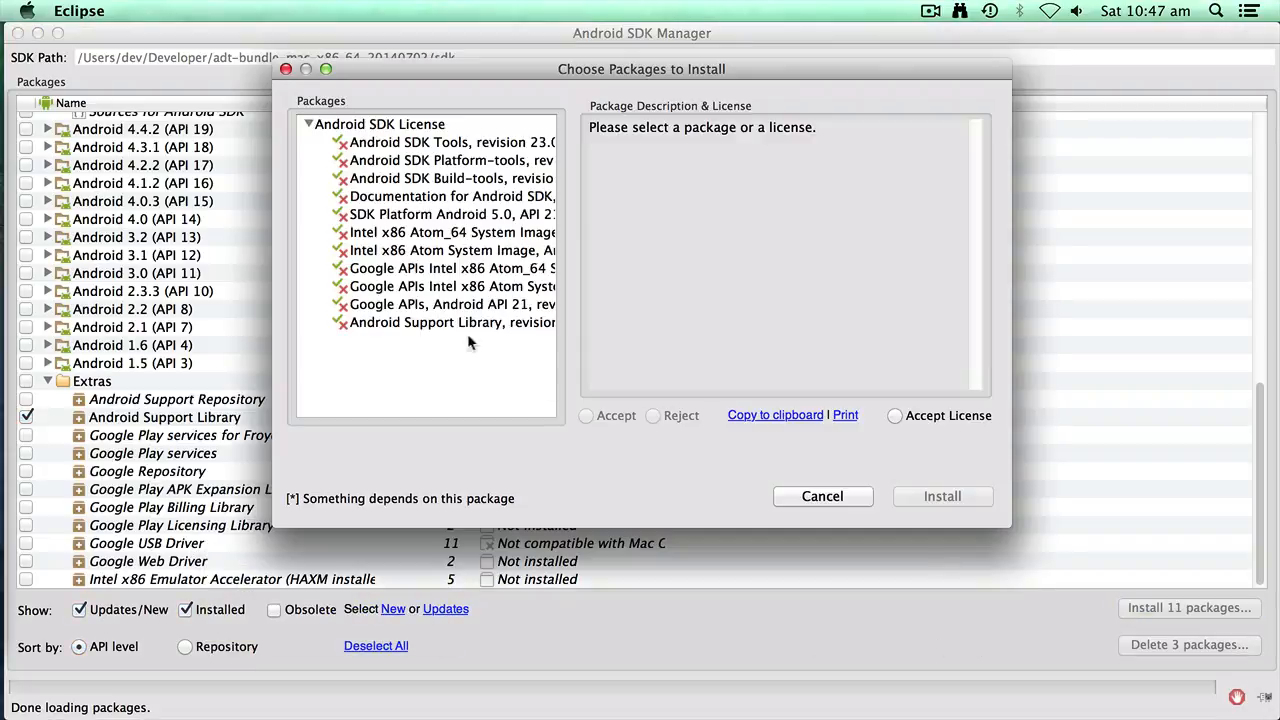
{"action": "left_click", "coordinate": [396, 145]}
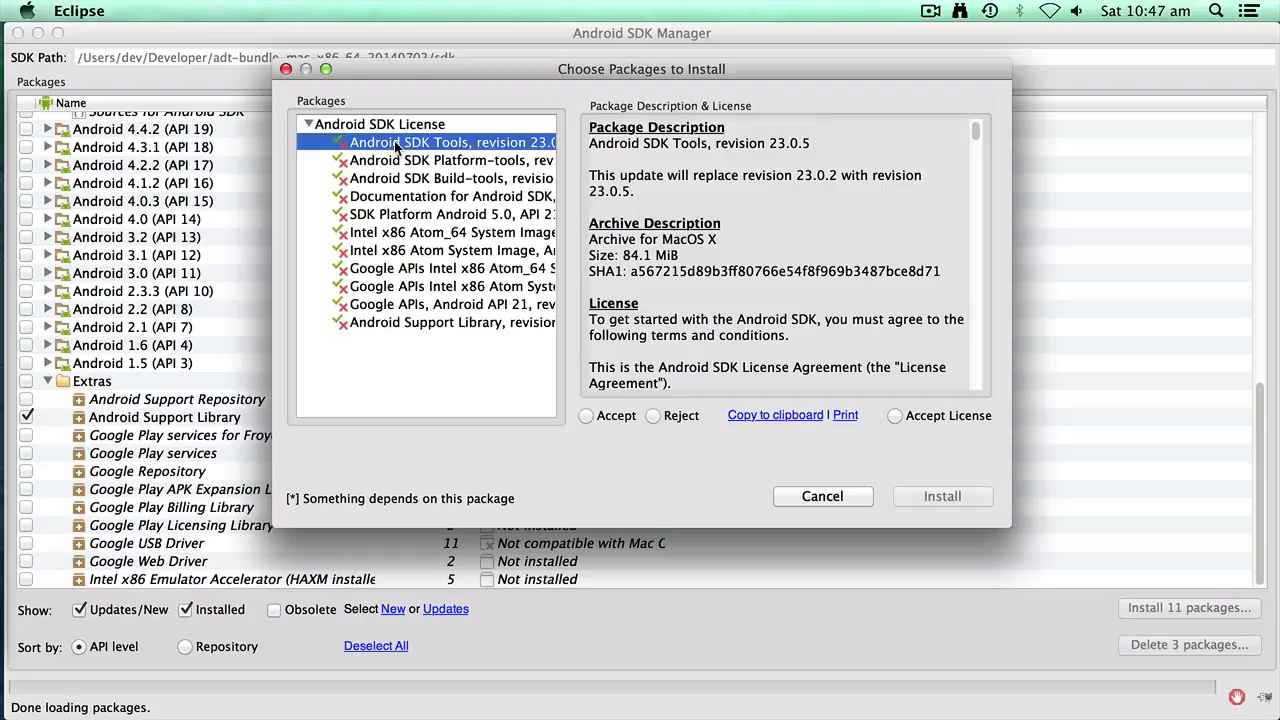
{"action": "left_click", "coordinate": [895, 416]}
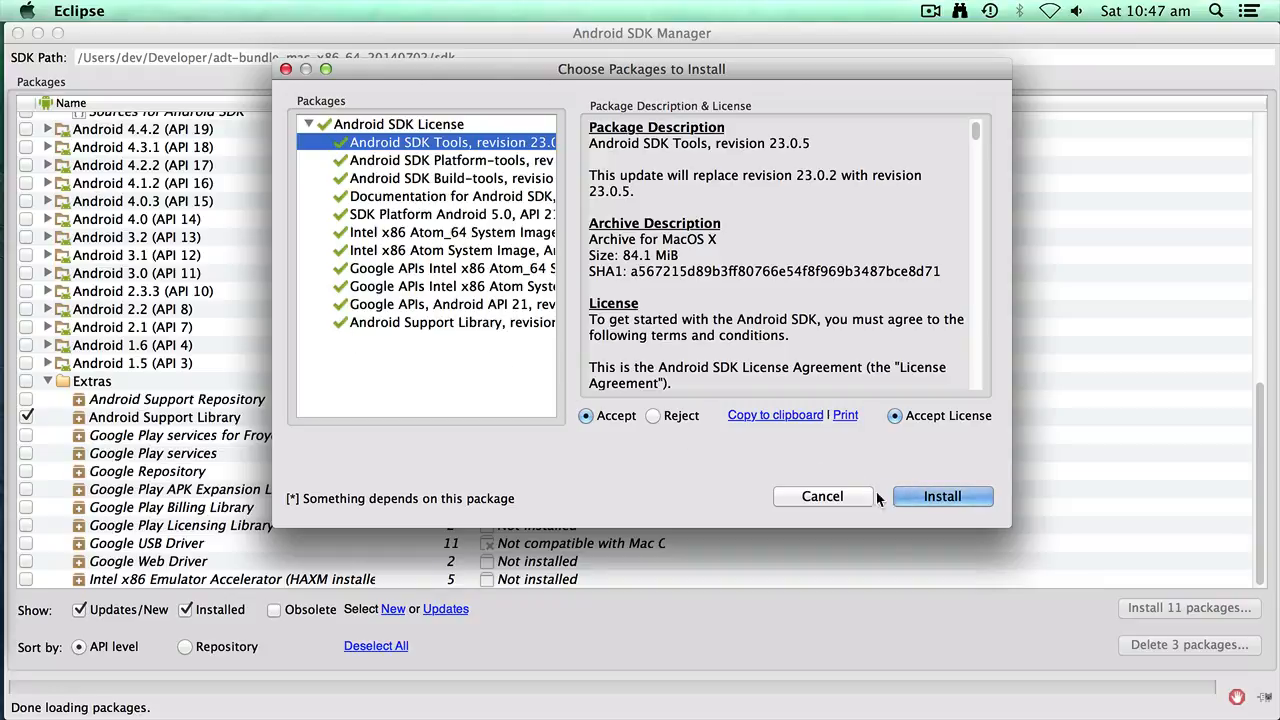
{"action": "left_click", "coordinate": [950, 500]}
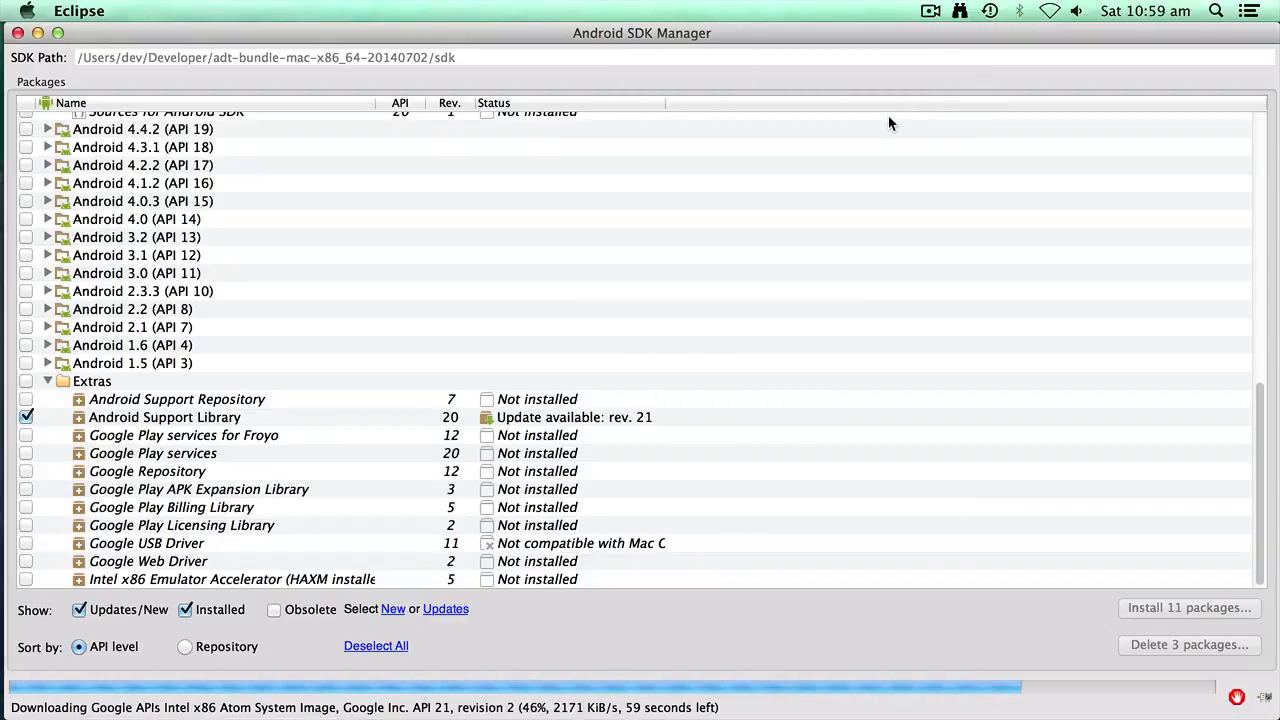
- Deselect the API 21 Intel x86 Atom_64, Google APIs Intel x86 Atom_64 and Google APIs Intel x86 Atom system images, plus Google APIs
{"action": "scroll", "coordinate": [417, 281], "scroll_direction": "up", "scroll_amount": 5}
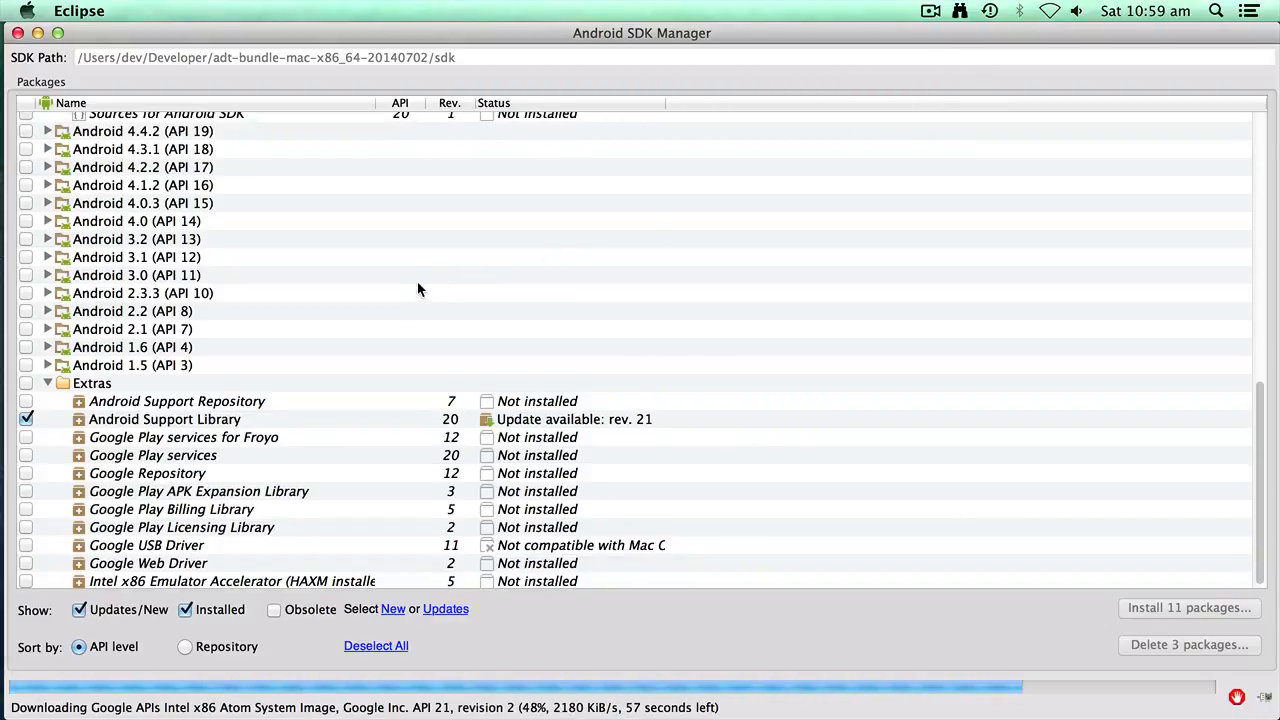
{"action": "scroll", "coordinate": [413, 285], "scroll_direction": "up", "scroll_amount": 3}
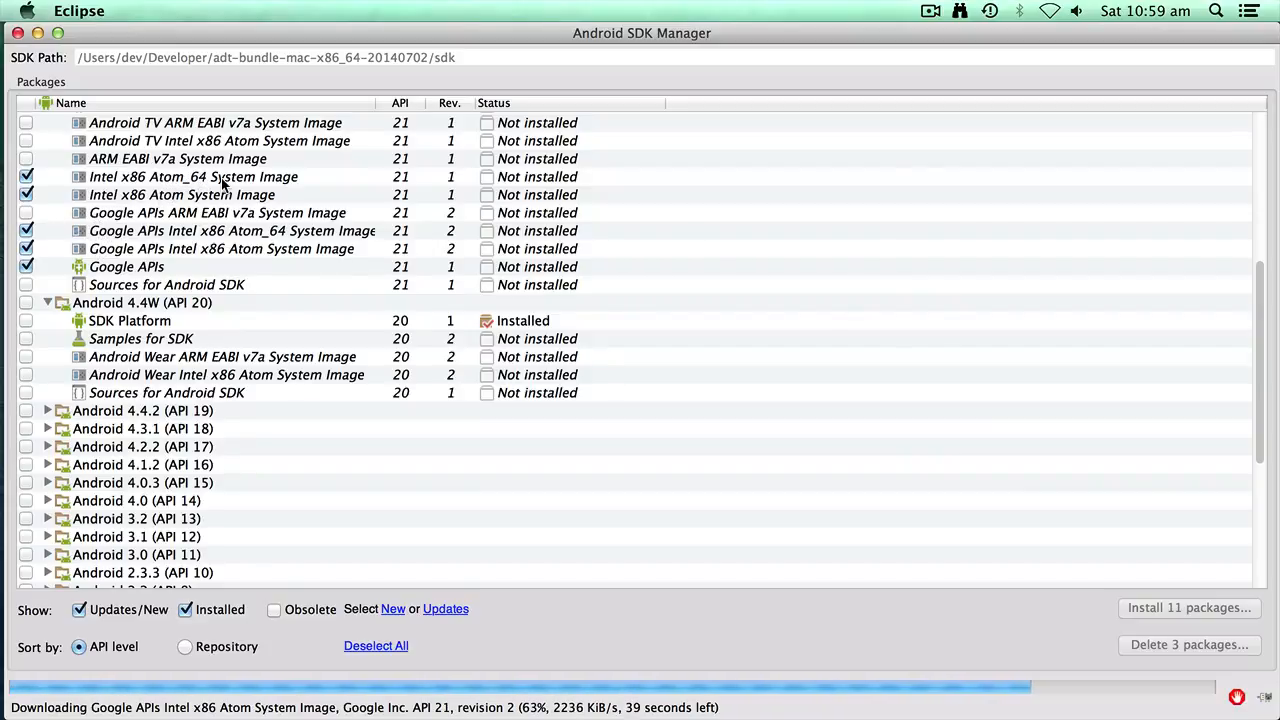
{"action": "left_click", "coordinate": [25, 177]}
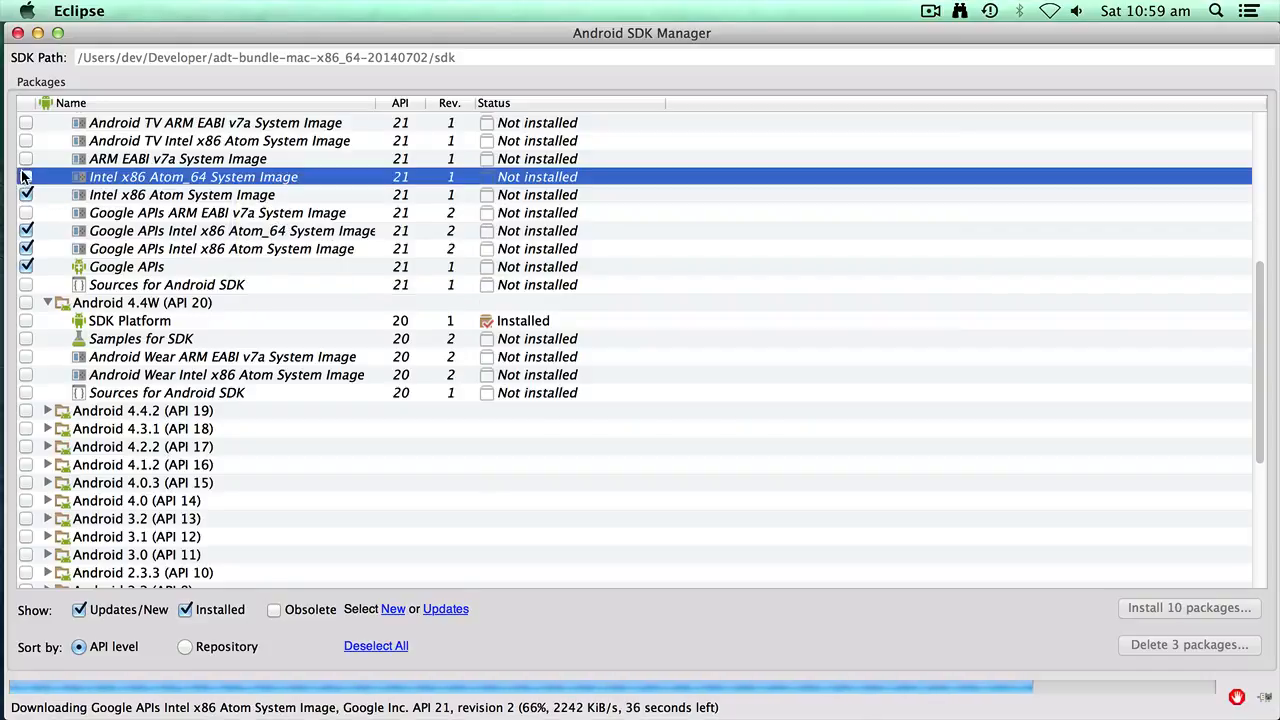
{"action": "left_click", "coordinate": [26, 230]}
{"action": "left_click", "coordinate": [26, 248]}
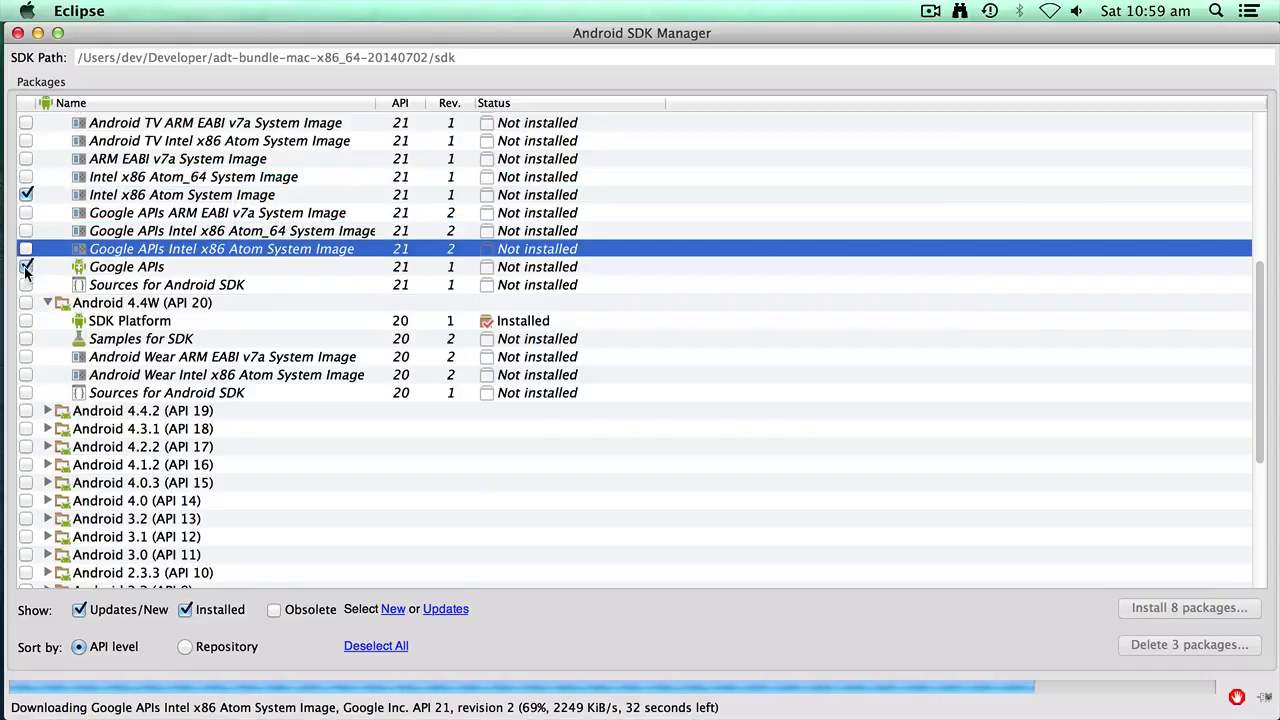
{"action": "left_click", "coordinate": [26, 267]}
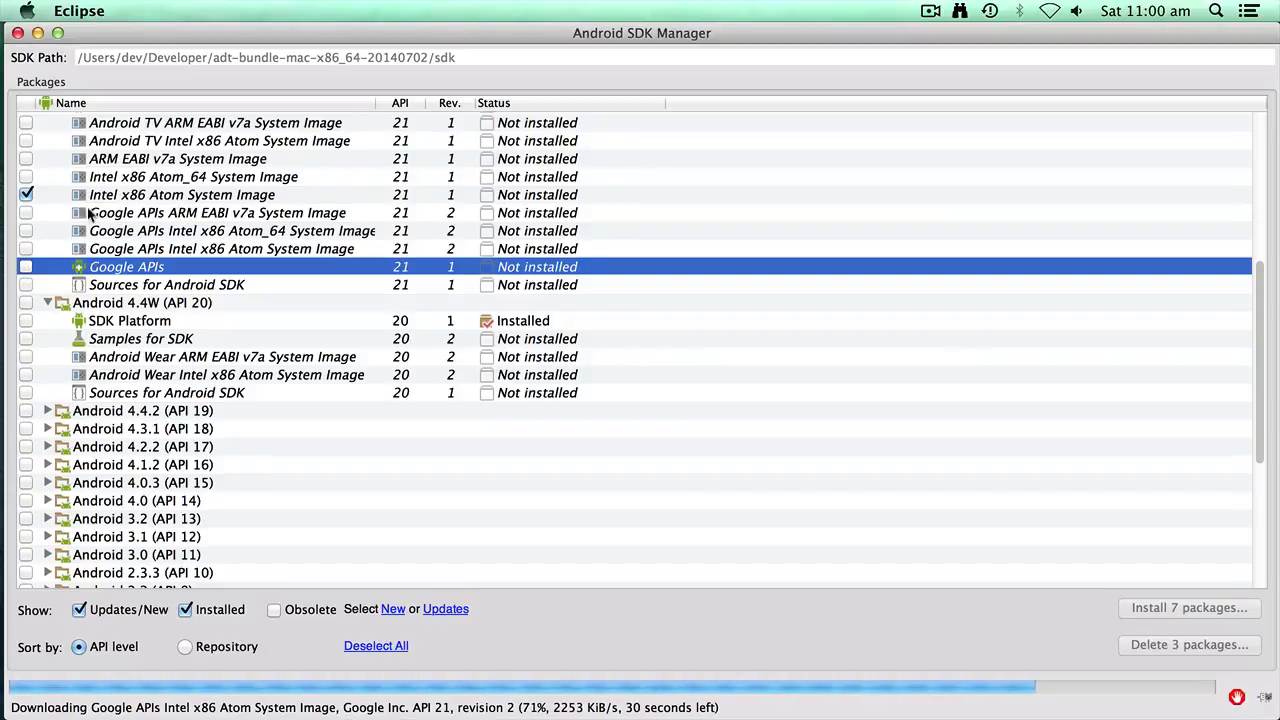
{"action": "scroll", "coordinate": [100, 190], "scroll_direction": "up", "scroll_amount": 4}
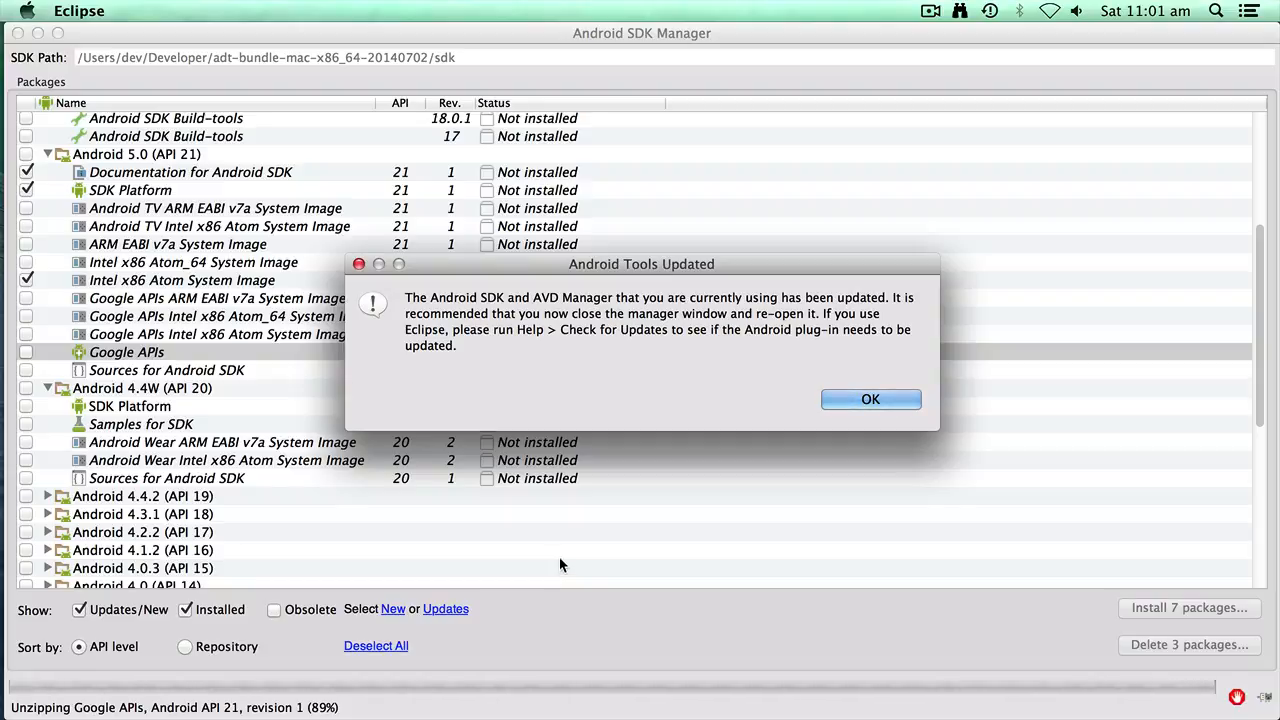
- Dismiss the Android tools update notice and review the install status of the packages from Tools to Extras
{"action": "left_click", "coordinate": [869, 400]}
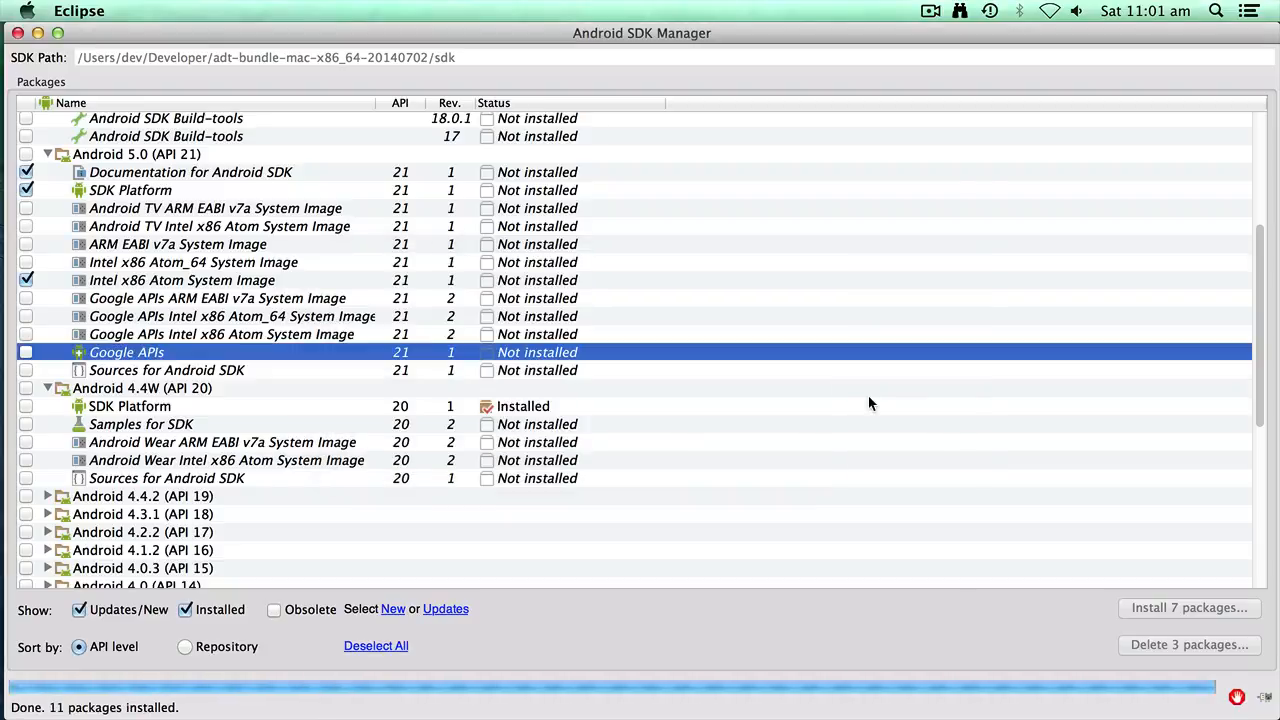
{"action": "scroll", "coordinate": [150, 340], "scroll_direction": "up", "scroll_amount": 5}
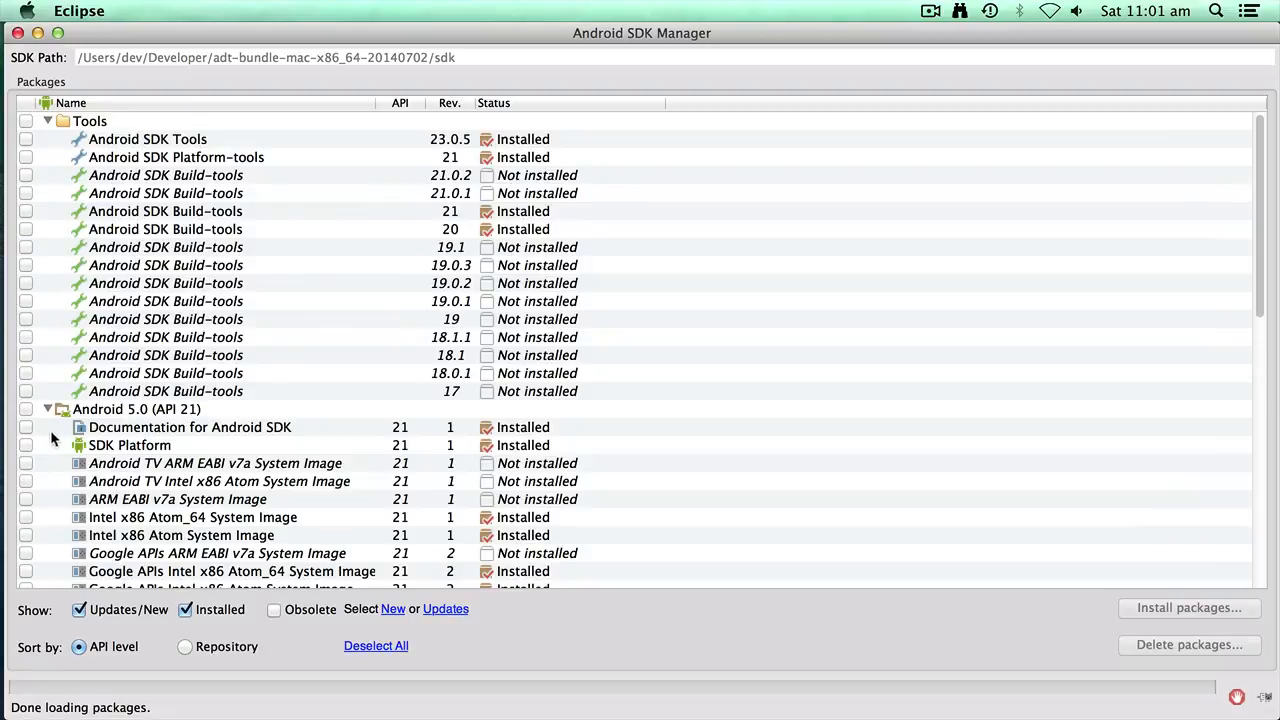
{"action": "scroll", "coordinate": [150, 462], "scroll_direction": "down", "scroll_amount": 15}
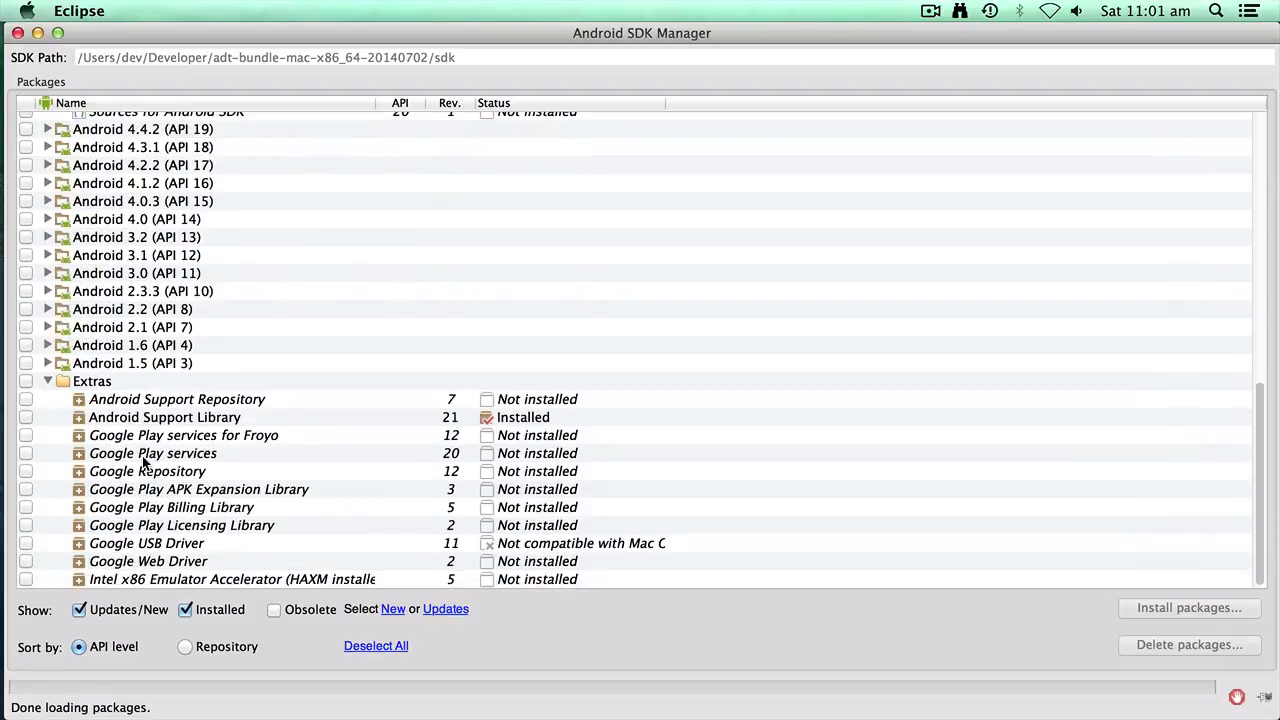
- Delete the installed SDK Platform package under Android 4.4W (API 20) and confirm its removal
{"action": "scroll", "coordinate": [143, 462], "scroll_direction": "up", "scroll_amount": 5}
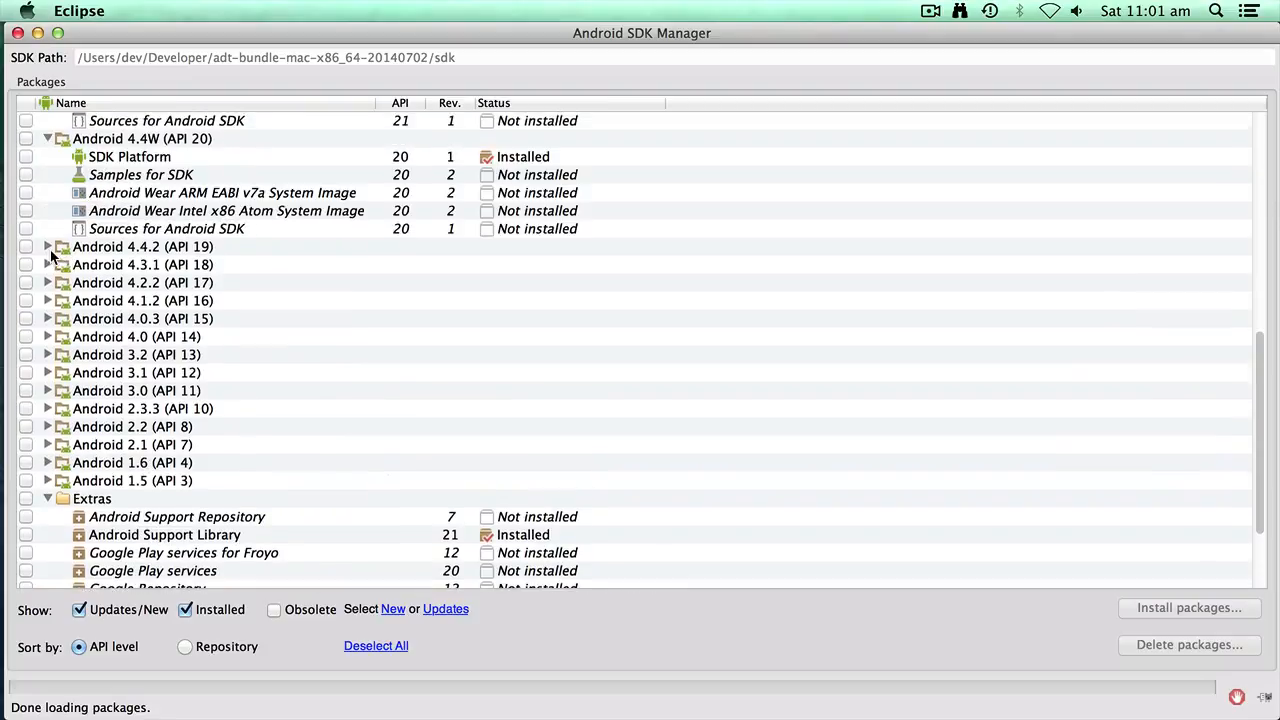
{"action": "left_click", "coordinate": [47, 247]}
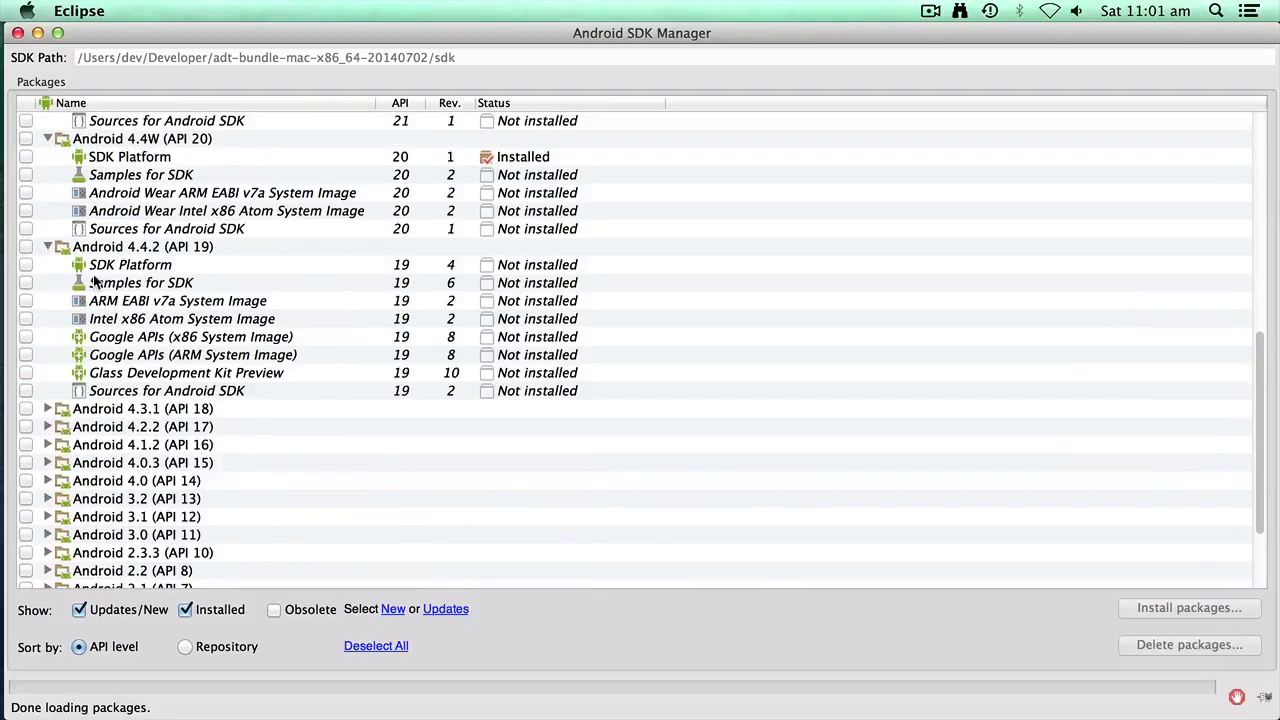
{"action": "left_click", "coordinate": [47, 246]}
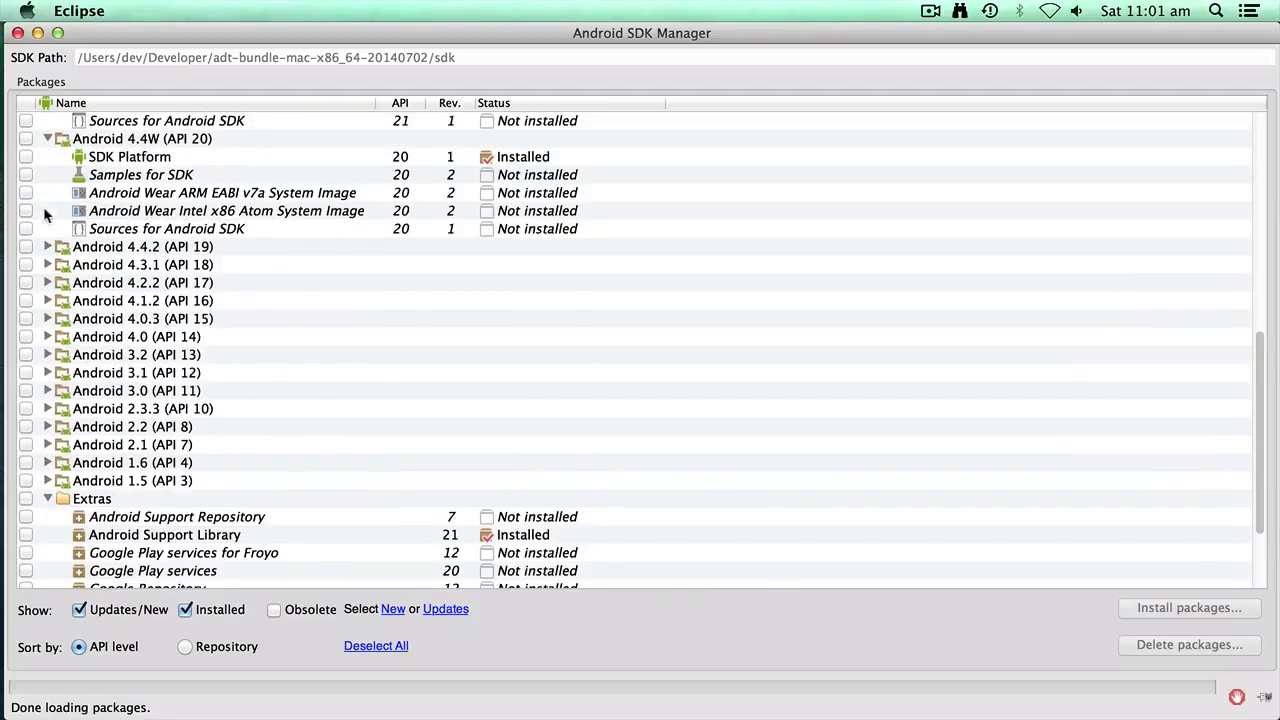
{"action": "left_click", "coordinate": [26, 157]}
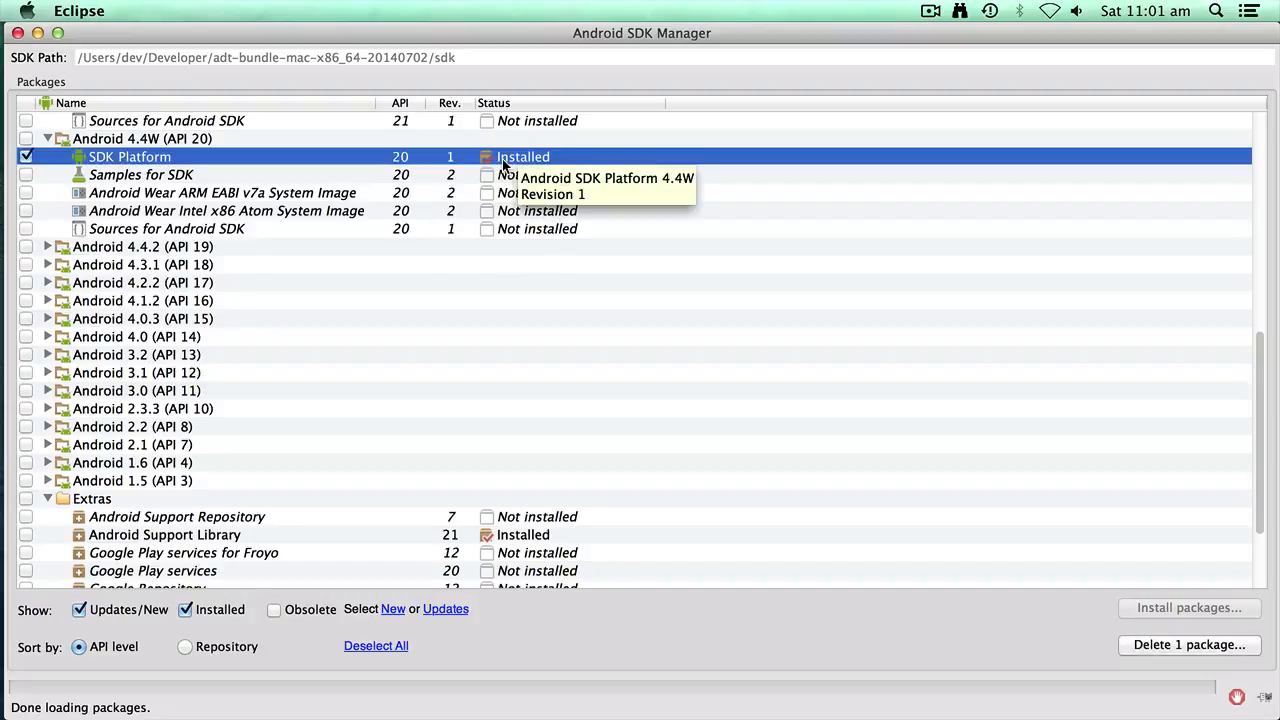
{"action": "left_click", "coordinate": [1140, 647]}
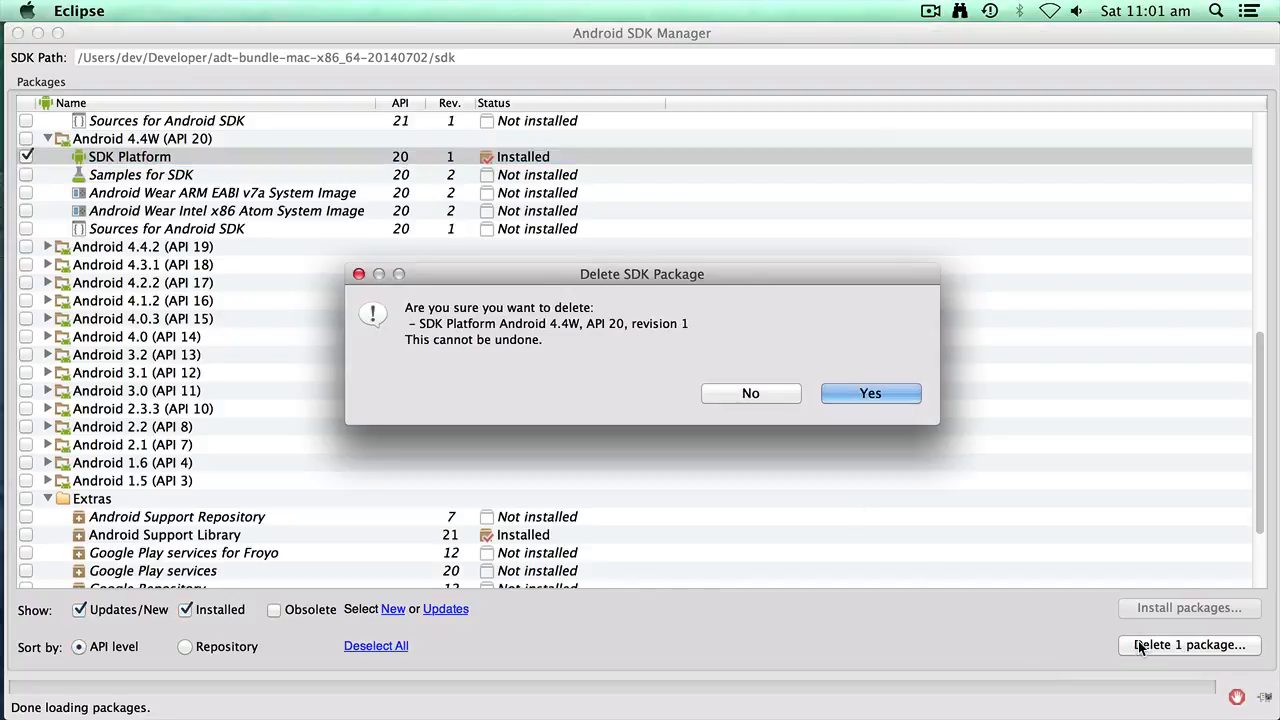
{"action": "left_click", "coordinate": [870, 395]}
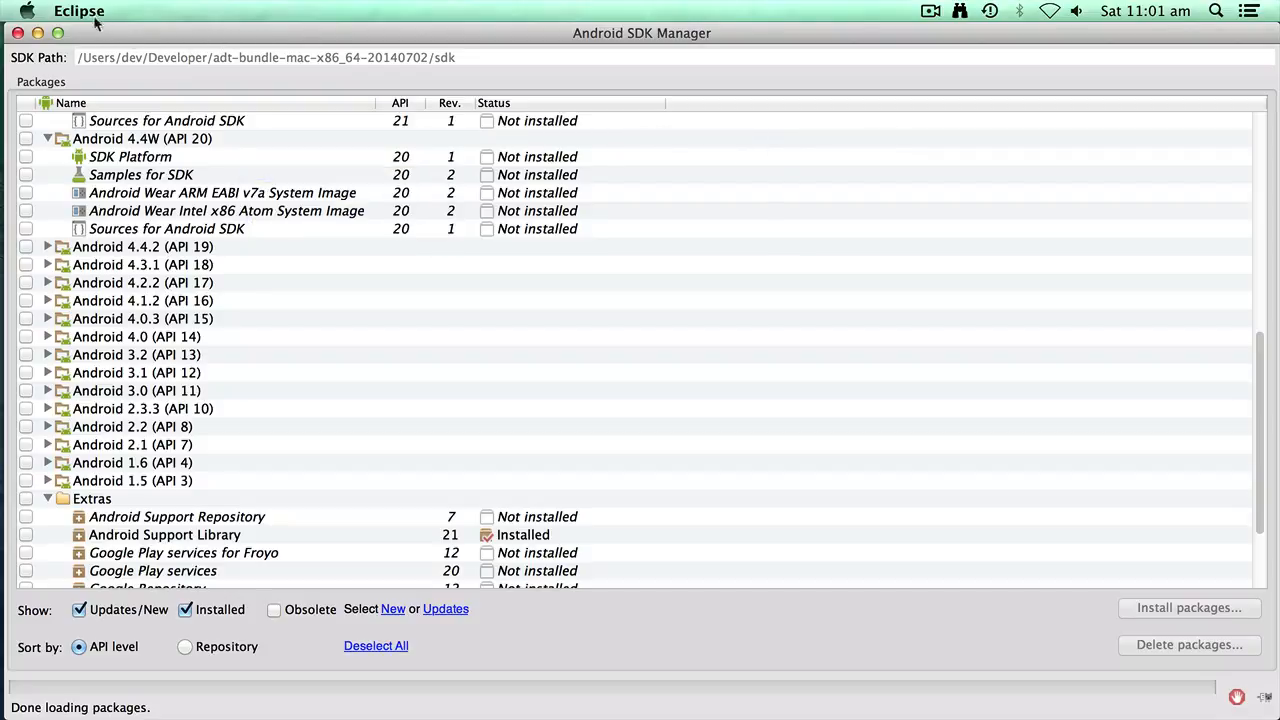
- Close the Android SDK Manager, quit Eclipse and relaunch it with the workspace /Users/dev/Developer/workspace
{"action": "left_click", "coordinate": [17, 33]}
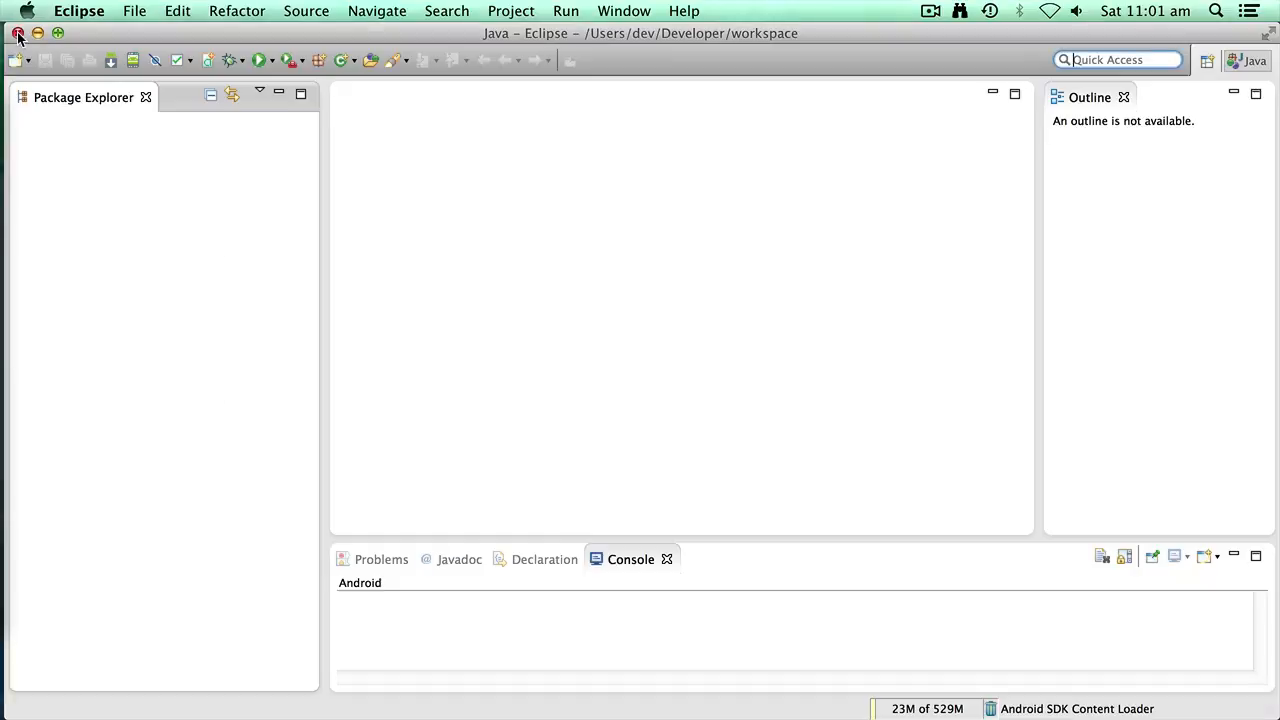
{"action": "left_click", "coordinate": [80, 11]}
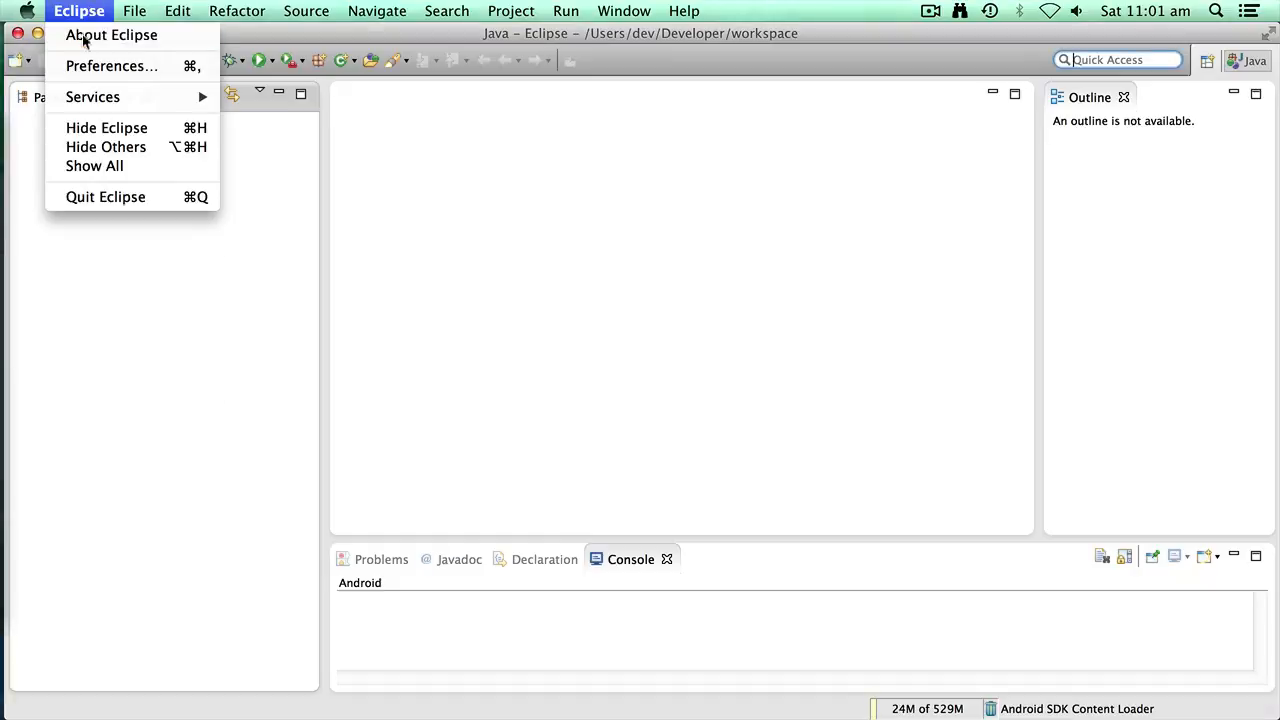
{"action": "left_click", "coordinate": [94, 197]}
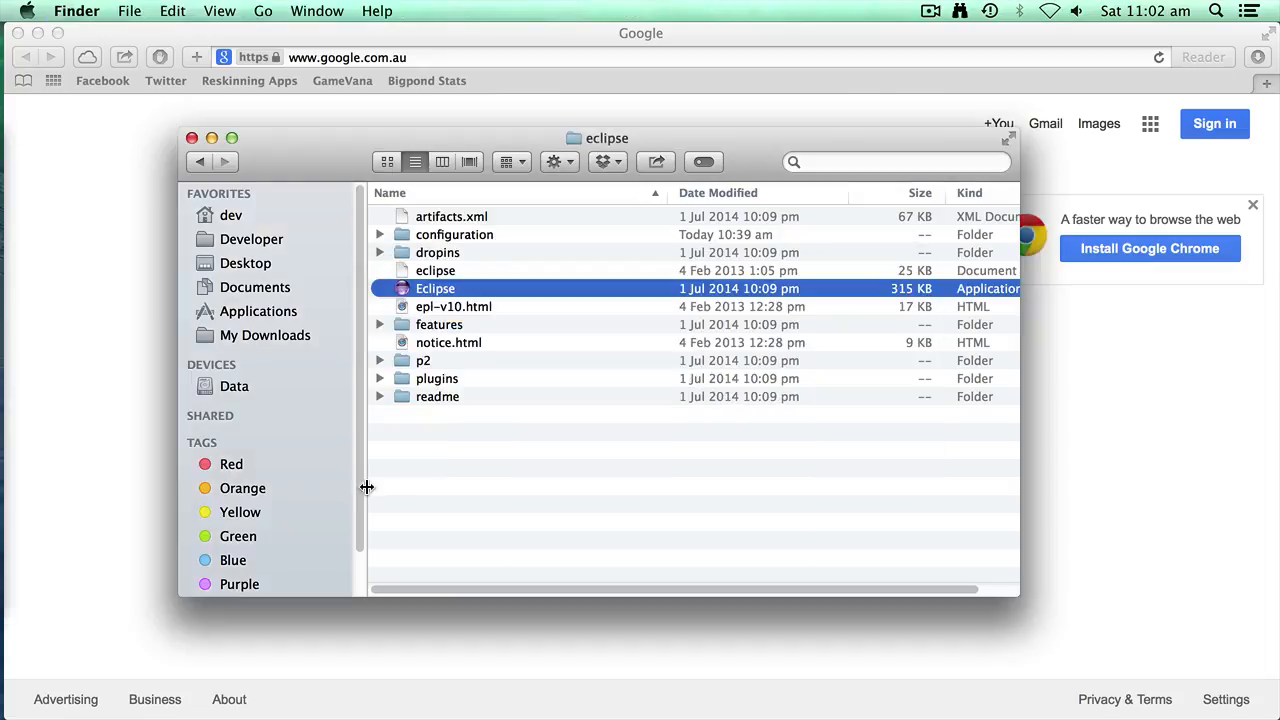
{"action": "double_click", "coordinate": [438, 288]}
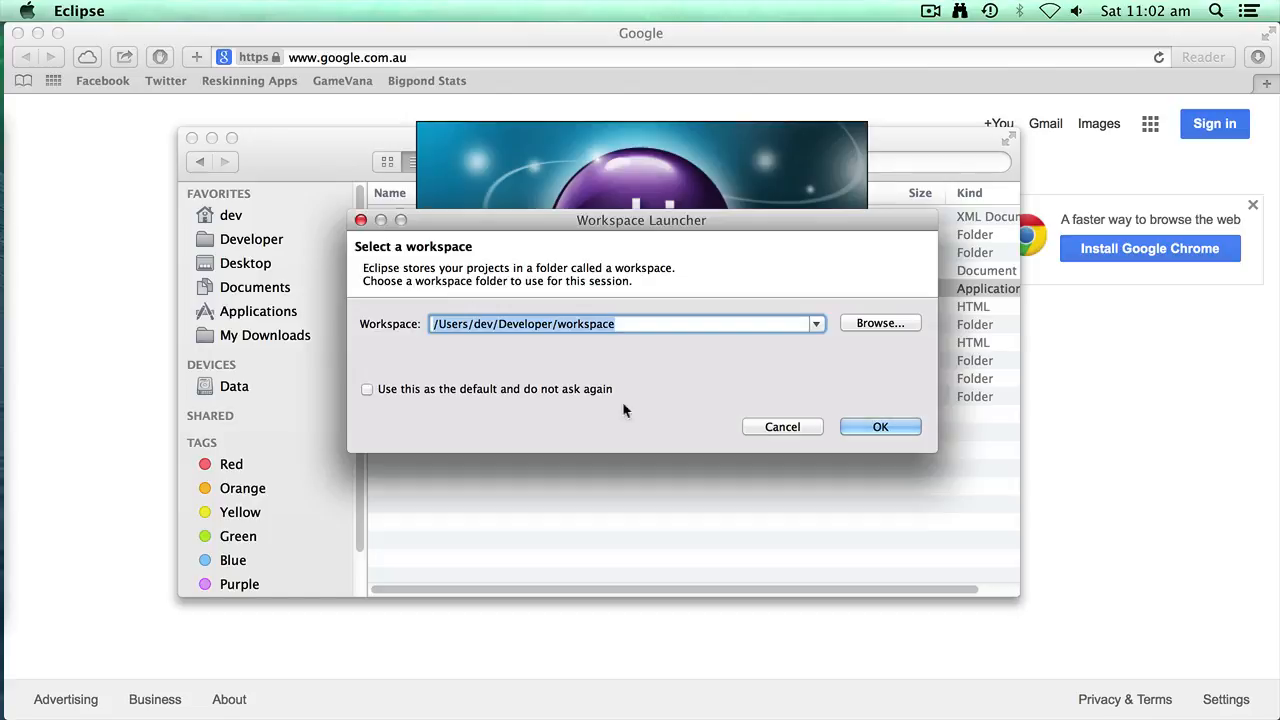
{"action": "left_click", "coordinate": [848, 428]}
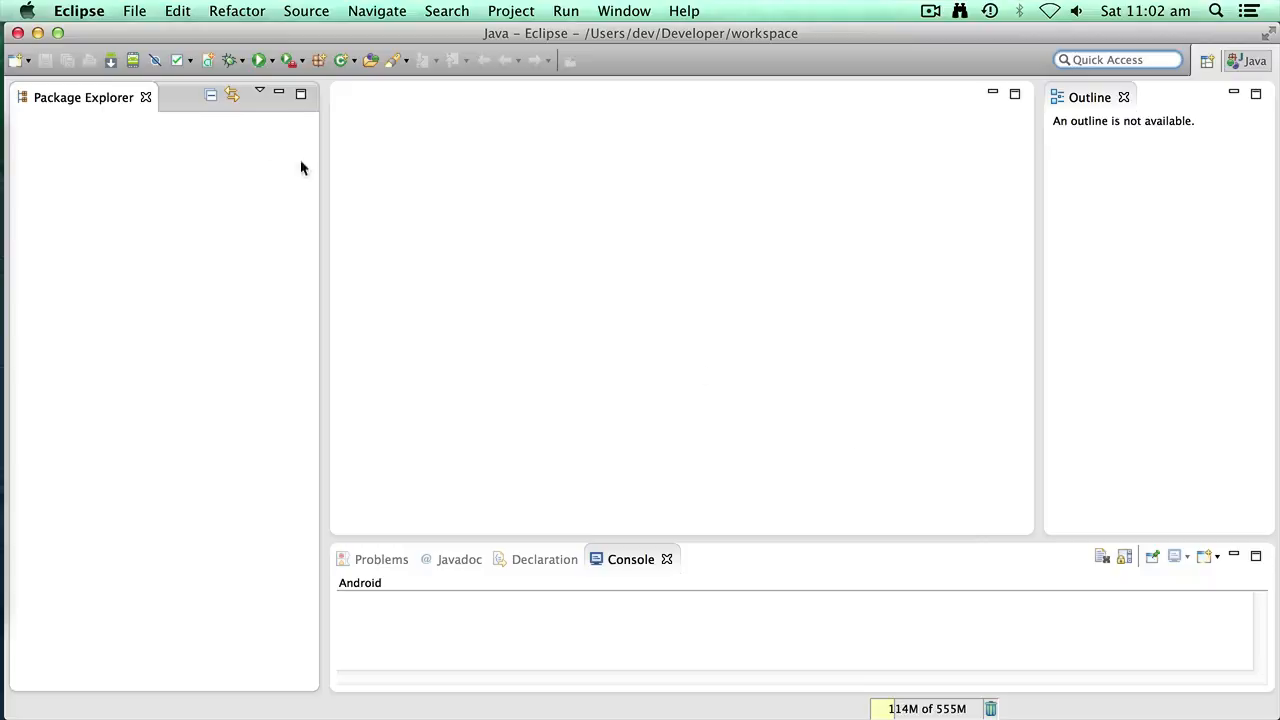
- Check the SDK targets listed in Eclipse's Android preferences, including the Google APIs target, then accept and close the preferences
{"action": "left_click", "coordinate": [79, 11]}
{"action": "left_click", "coordinate": [72, 66]}
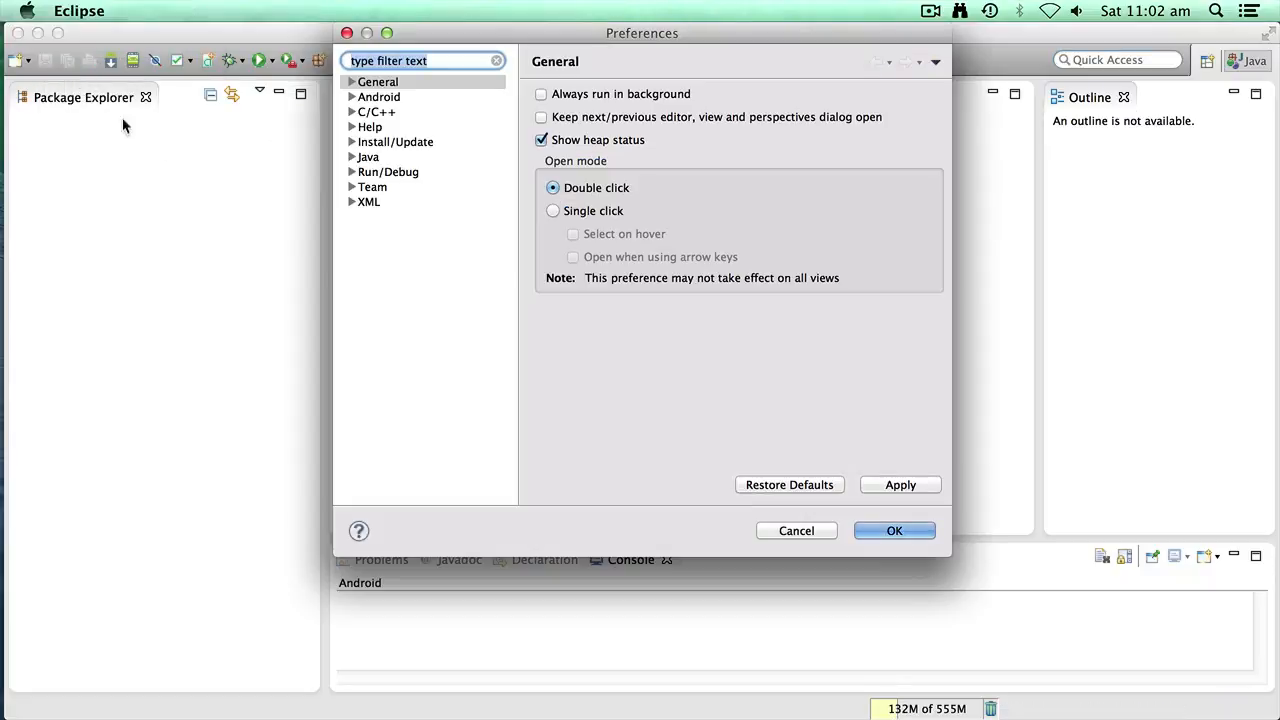
{"action": "left_click", "coordinate": [391, 100]}
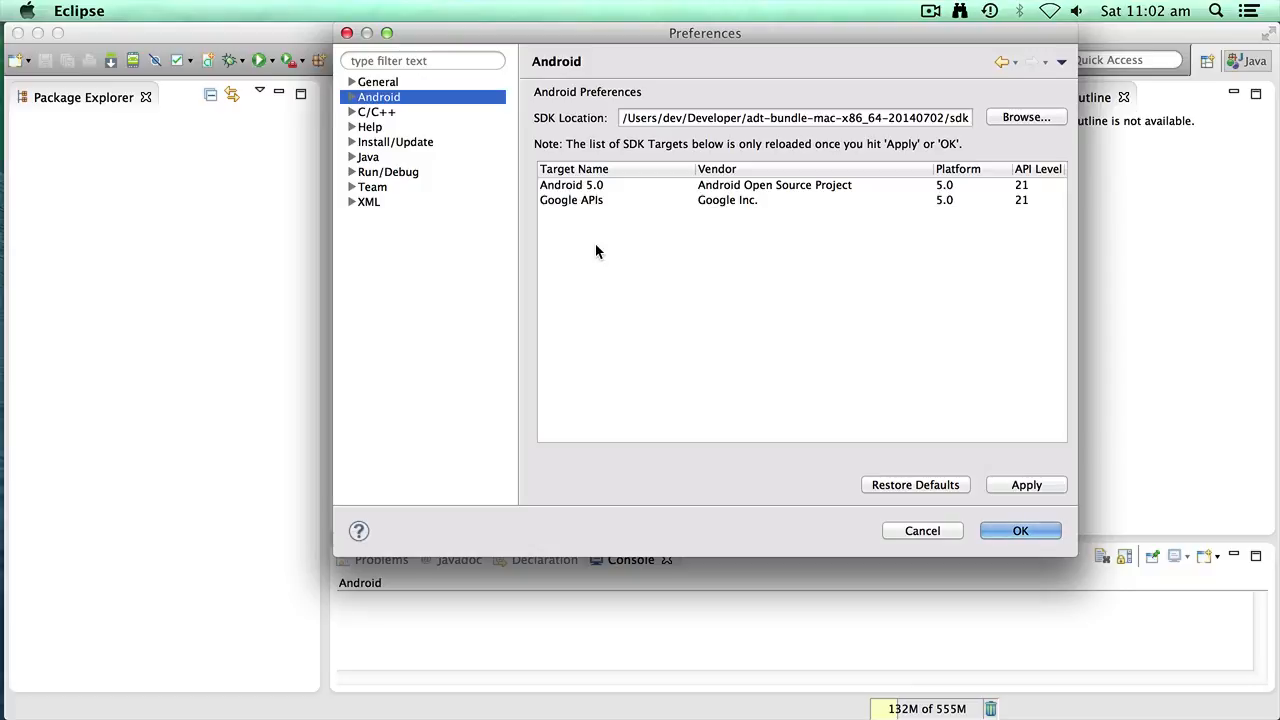
{"action": "mouse_move", "coordinate": [571, 190]}
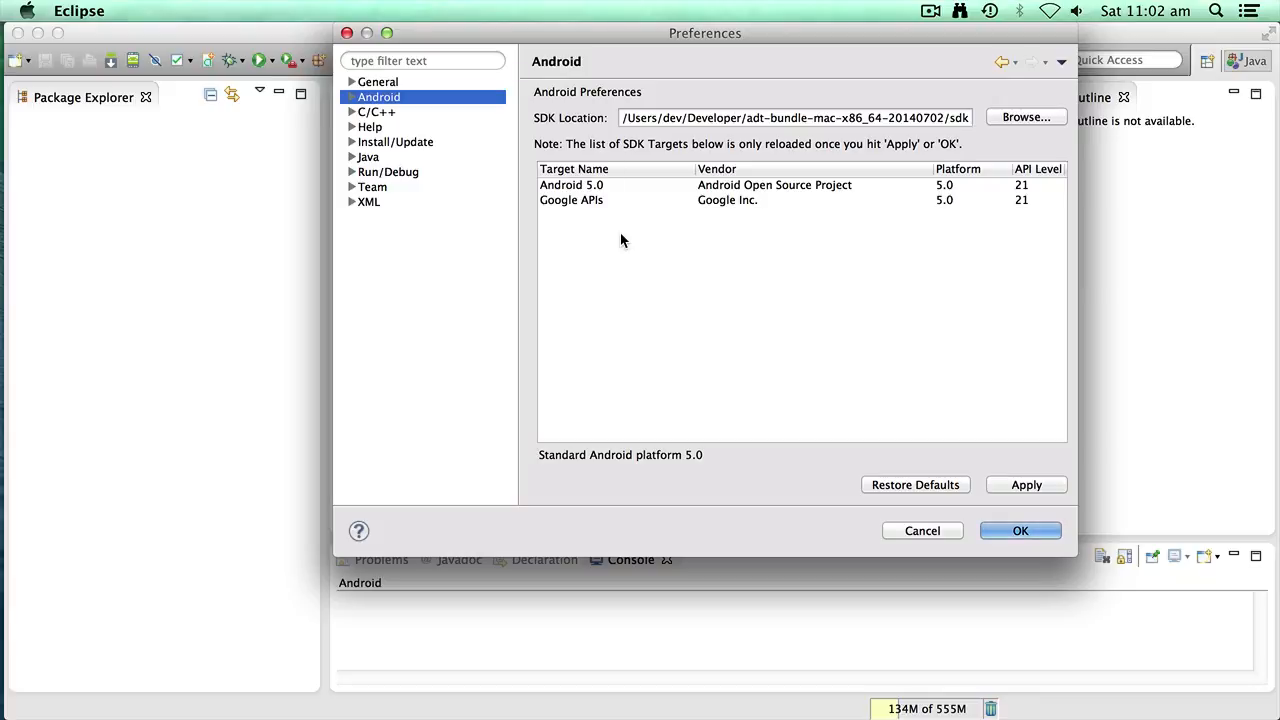
{"action": "left_click", "coordinate": [569, 203]}
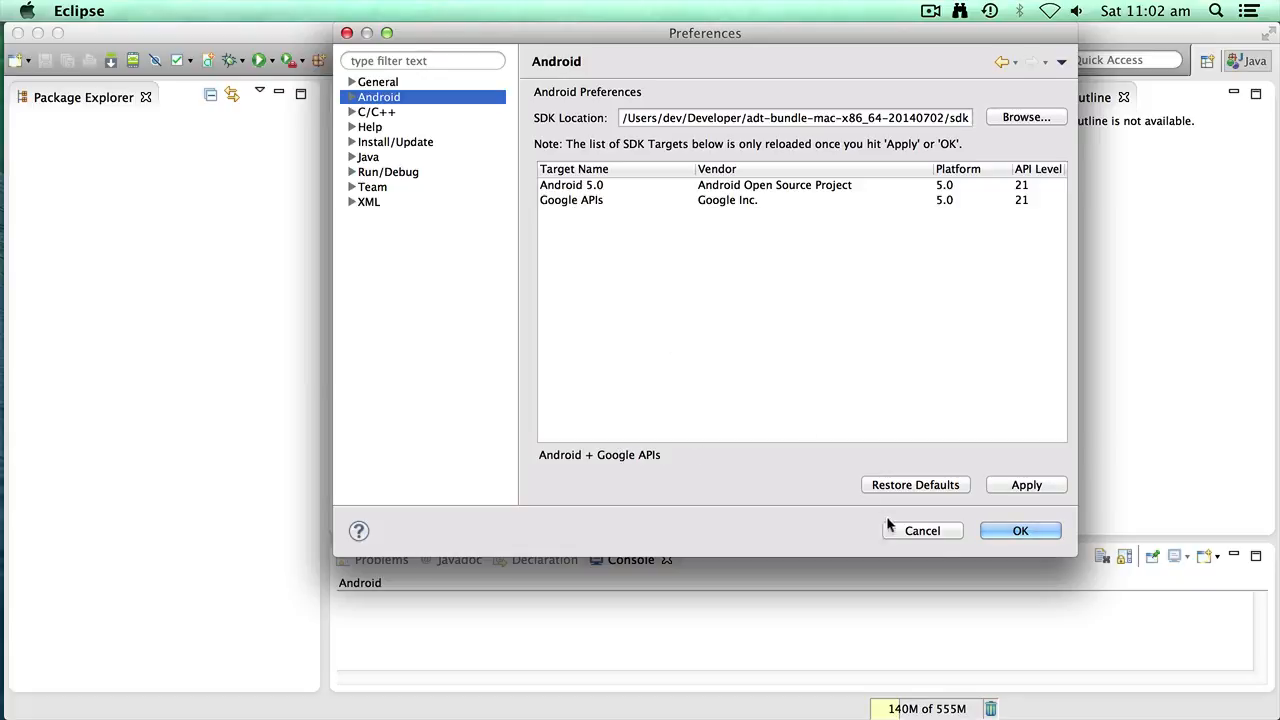
{"action": "left_click", "coordinate": [1007, 527]}
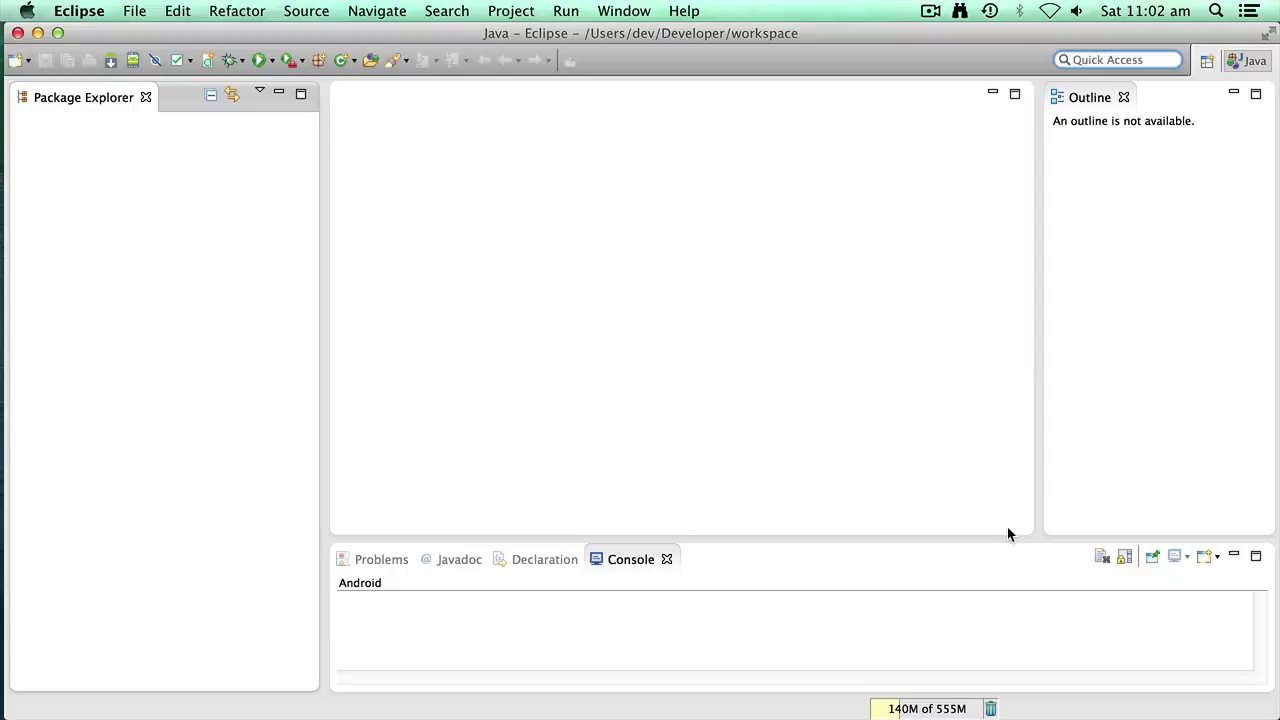